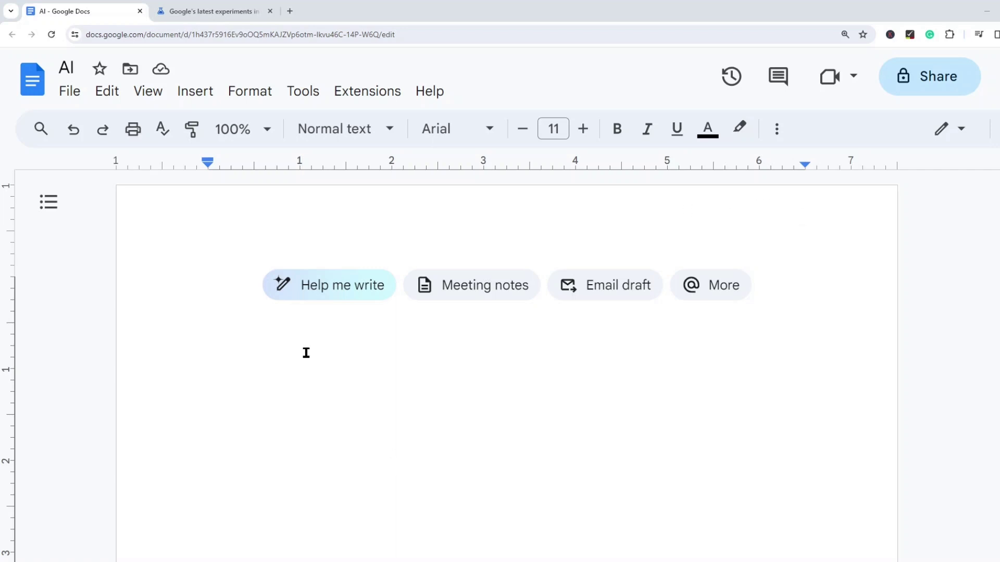
- Open the Help me write prompt box on the blank AI document
{"action": "left_click", "coordinate": [331, 288]}
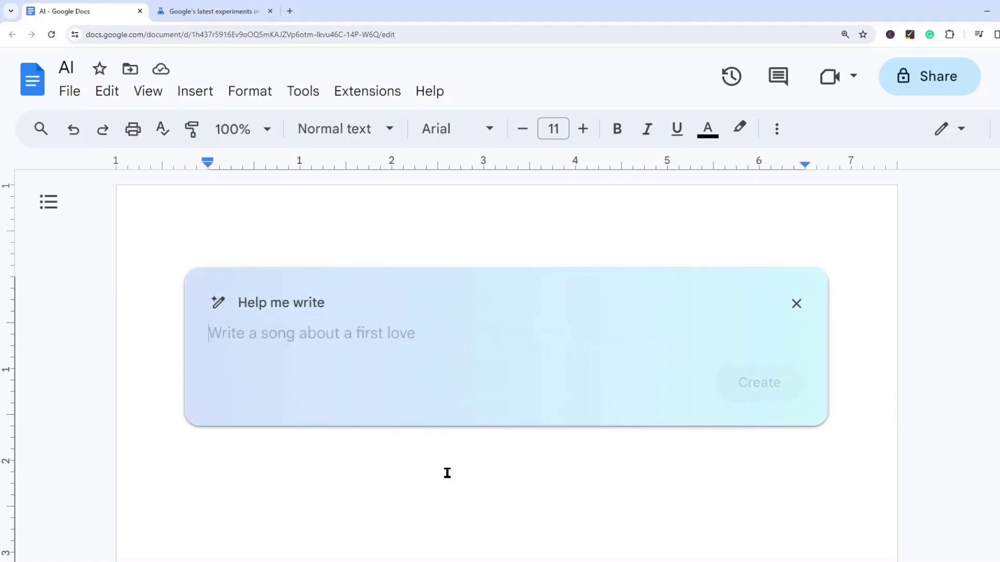
- Switch to the labs.google experiments page and scroll to its Google Workspace section
{"action": "left_click", "coordinate": [200, 11]}
{"action": "scroll", "coordinate": [490, 219], "scroll_direction": "down", "scroll_amount": 15}
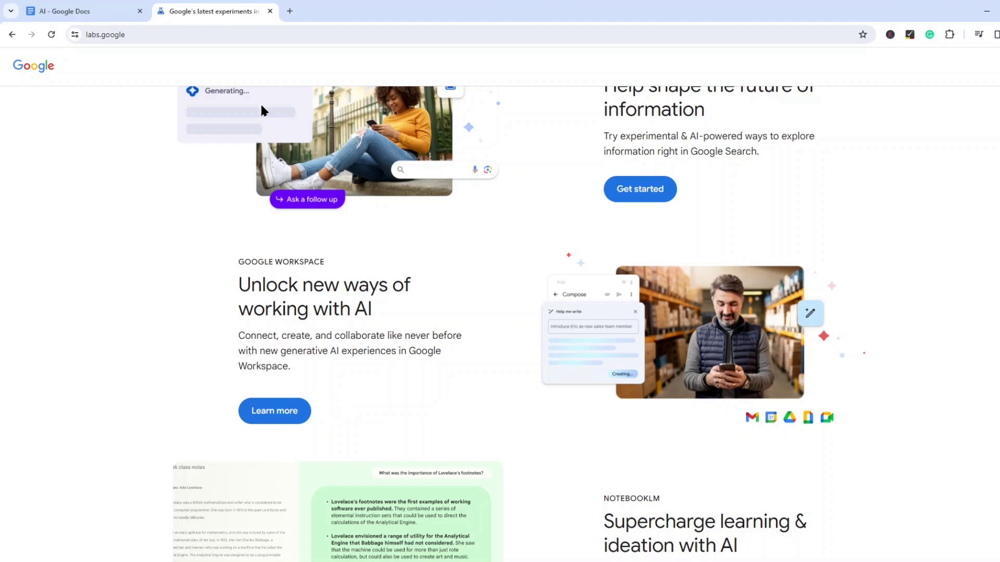
- Back in the AI document, remove the test word 'Type' and reopen Help me write
{"action": "mouse_move", "coordinate": [82, 15]}
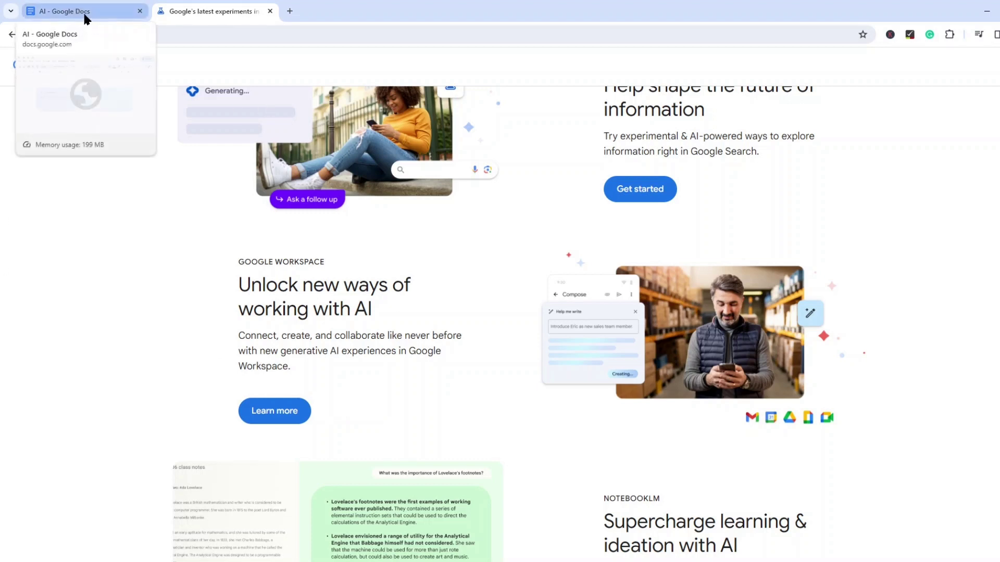
{"action": "left_click", "coordinate": [80, 12]}
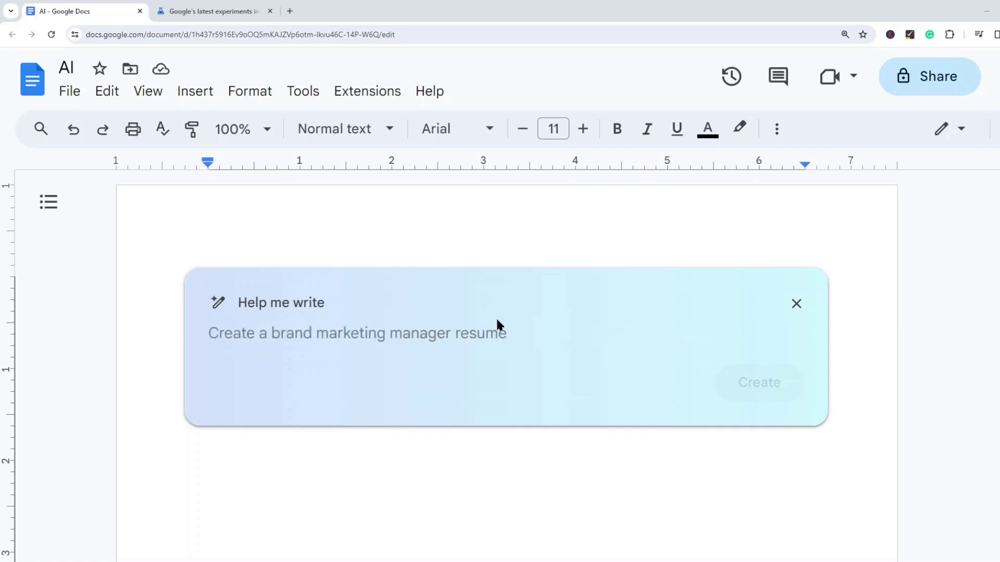
{"action": "left_click", "coordinate": [797, 304]}
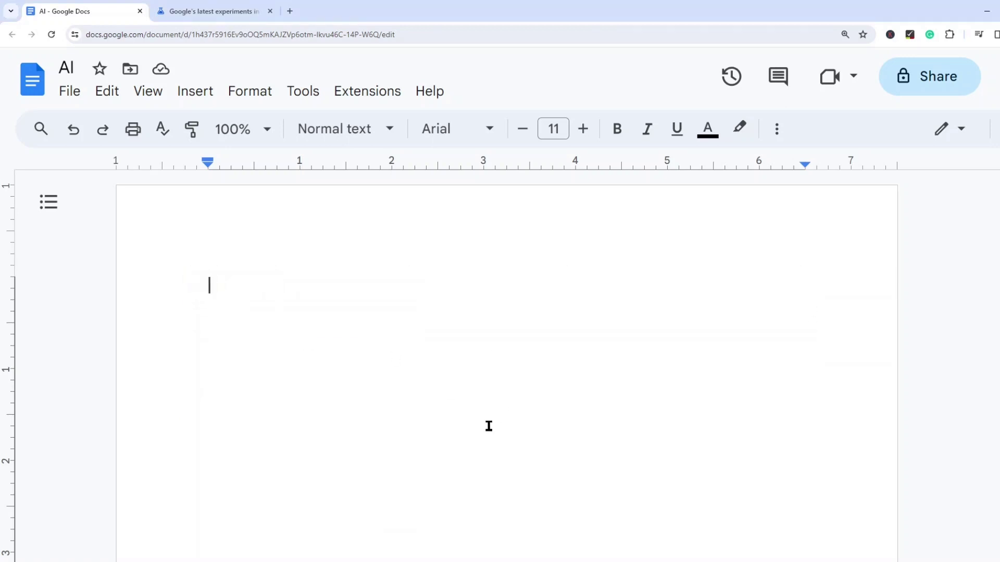
{"action": "type", "text": "Type"}
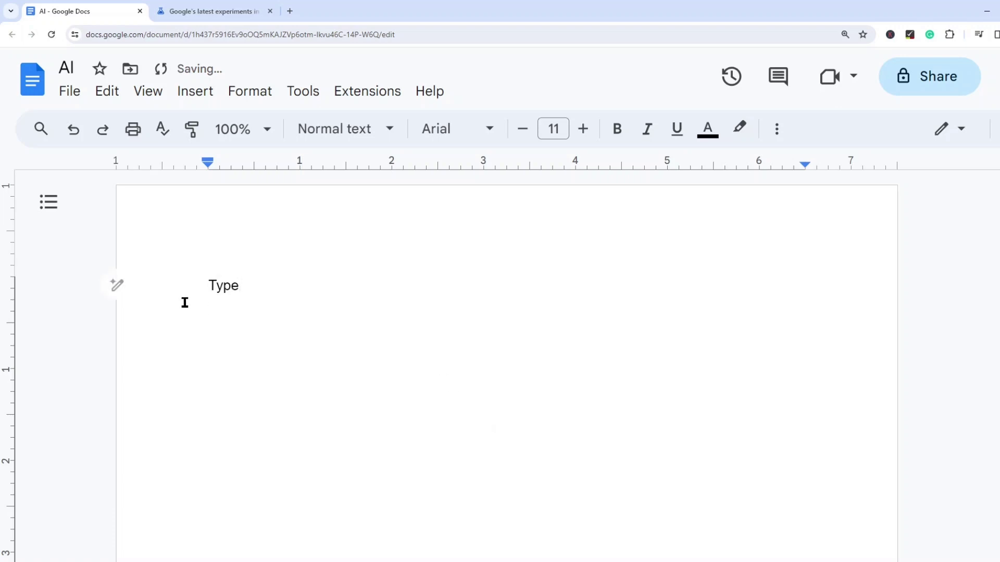
{"action": "left_click", "coordinate": [116, 288]}
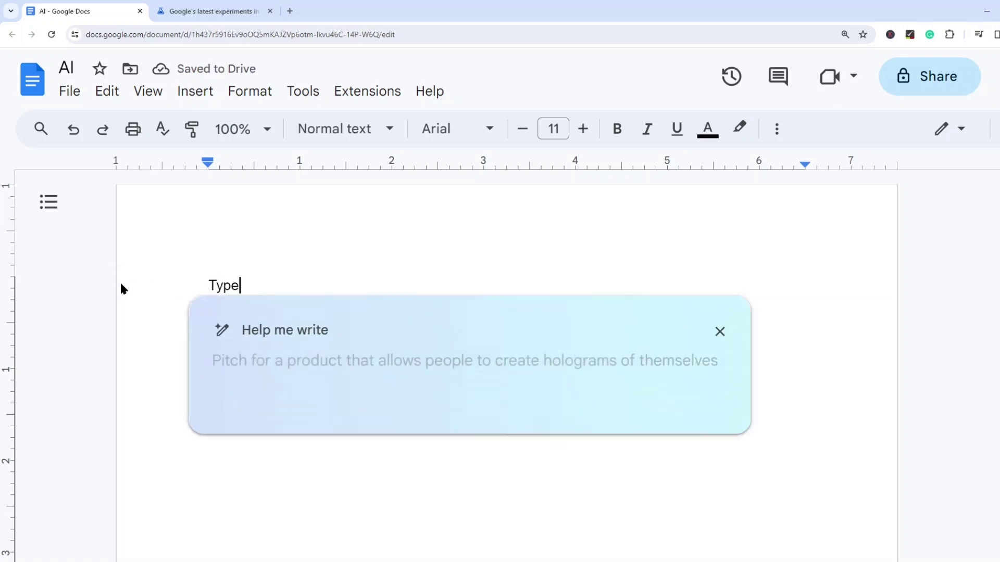
{"action": "left_click_drag", "start_coordinate": [205, 281], "coordinate": [235, 285]}
{"action": "key", "text": "BackSpace"}
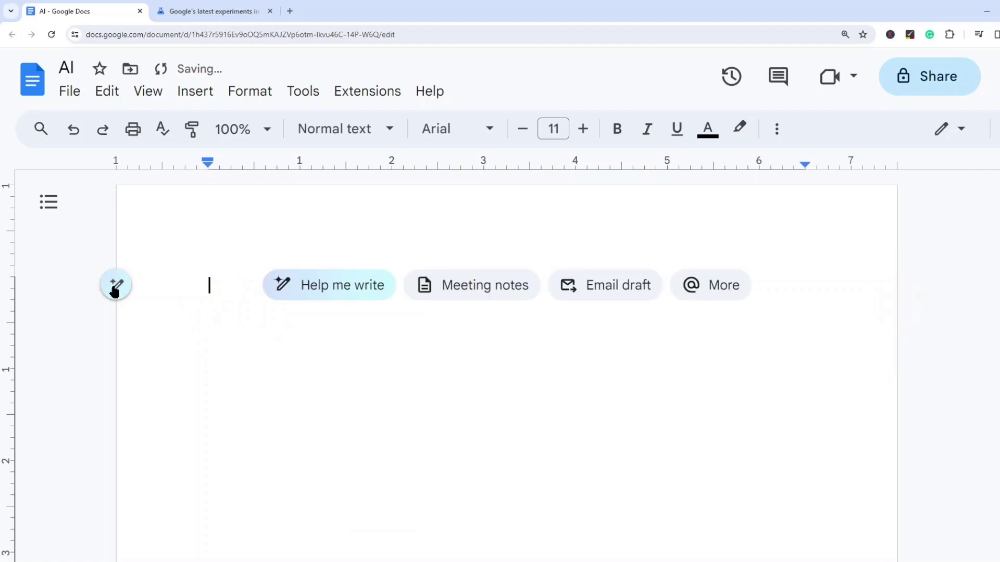
{"action": "left_click", "coordinate": [302, 290]}
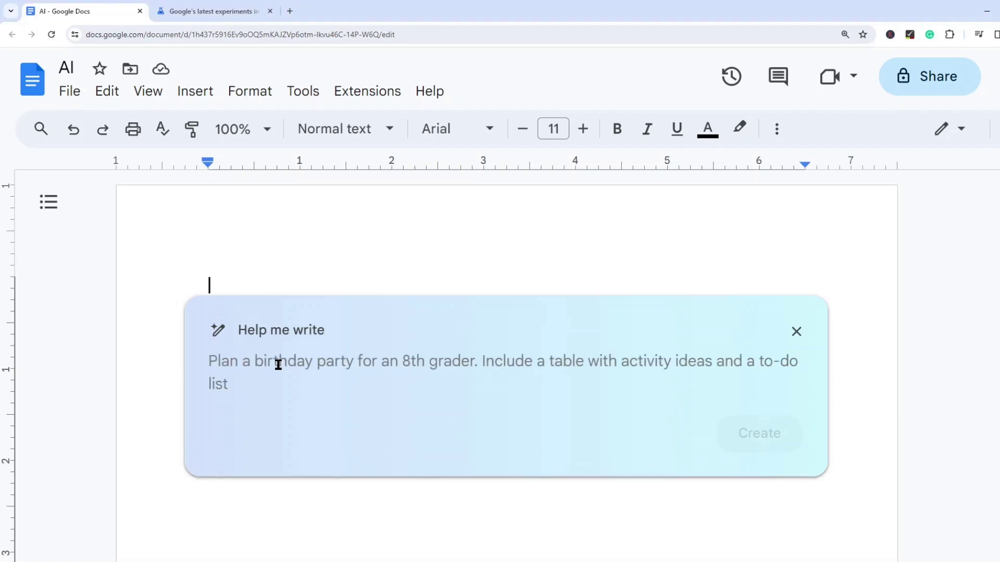
- Generate a draft from the prompt 'Write me a resume for a digital marketing position'
{"action": "type", "text": "W"}
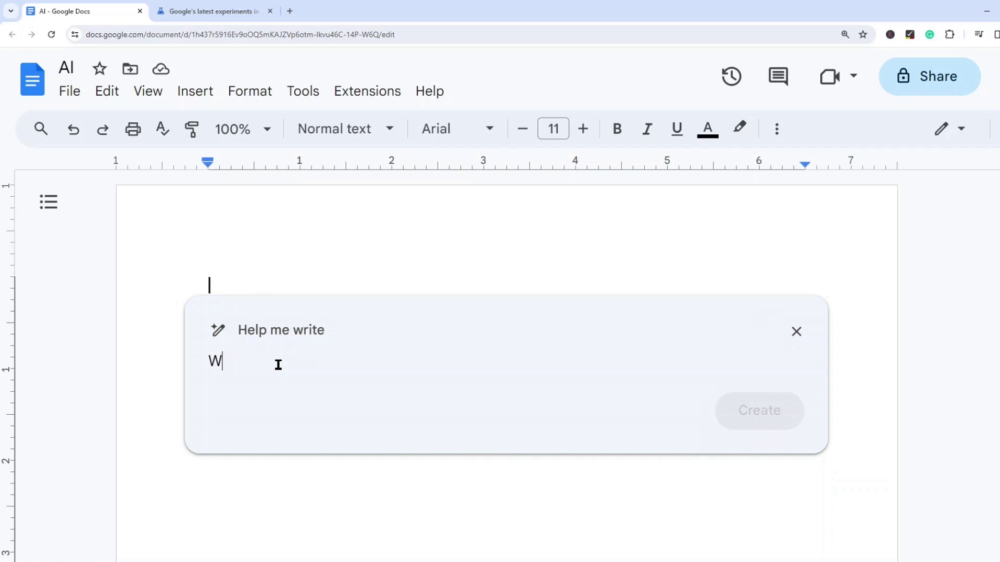
{"action": "type", "text": "rite me a"}
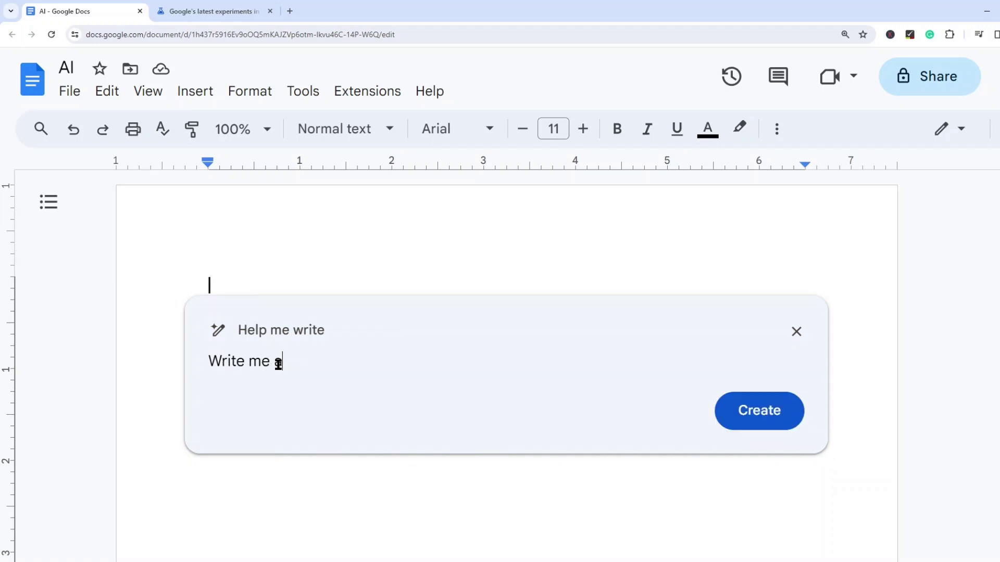
{"action": "type", "text": " resume for a digital m"}
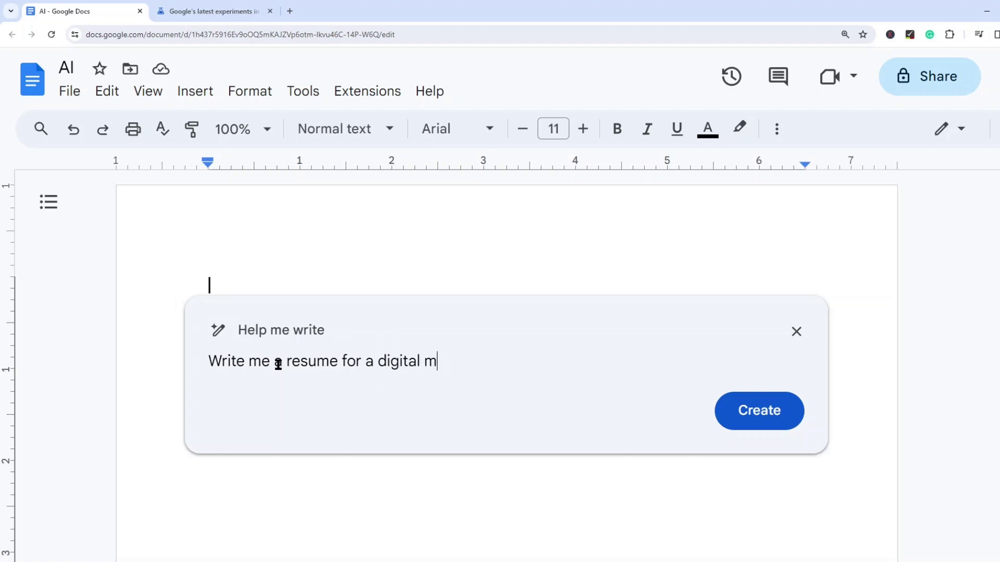
{"action": "type", "text": "arketing position"}
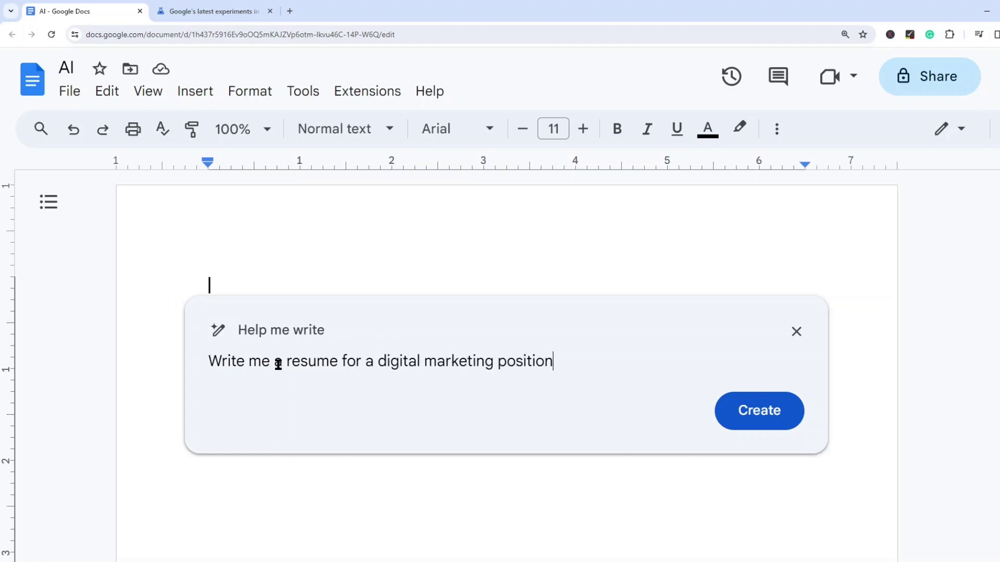
{"action": "key", "text": "Return"}
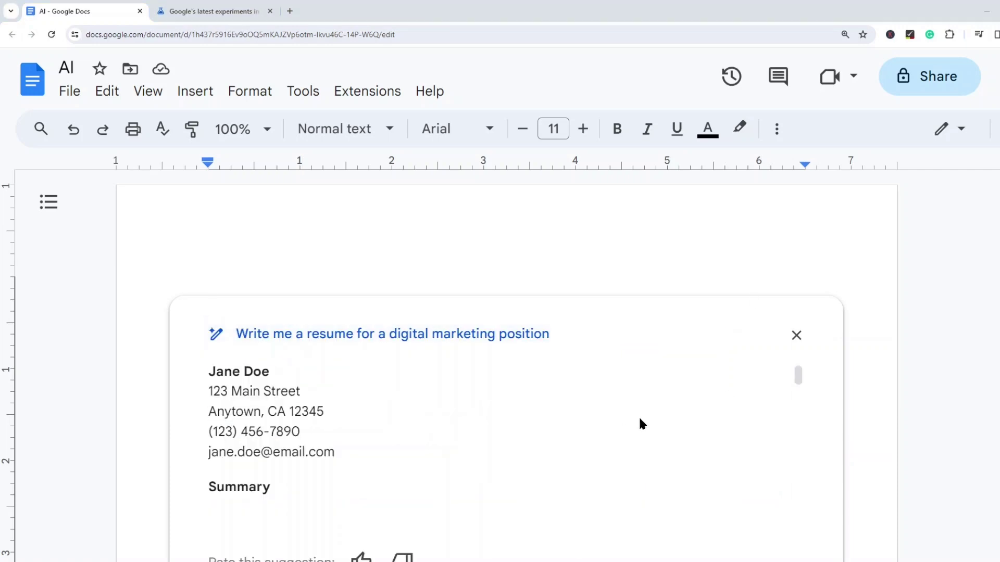
{"action": "scroll", "coordinate": [556, 388], "scroll_direction": "down", "scroll_amount": 2}
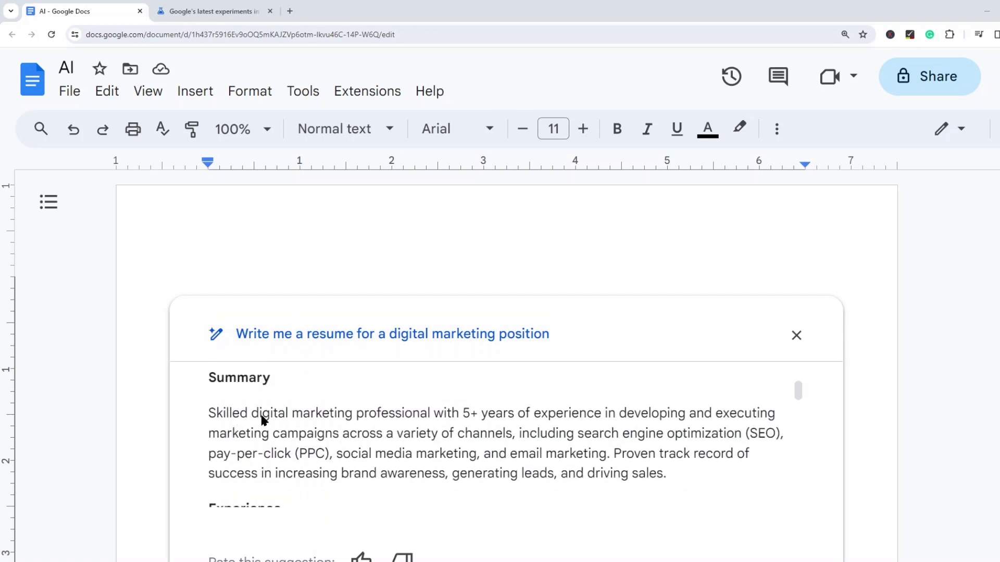
{"action": "scroll", "coordinate": [458, 411], "scroll_direction": "down", "scroll_amount": 1}
{"action": "scroll", "coordinate": [365, 427], "scroll_direction": "up", "scroll_amount": 1}
{"action": "scroll", "coordinate": [427, 424], "scroll_direction": "down", "scroll_amount": 2}
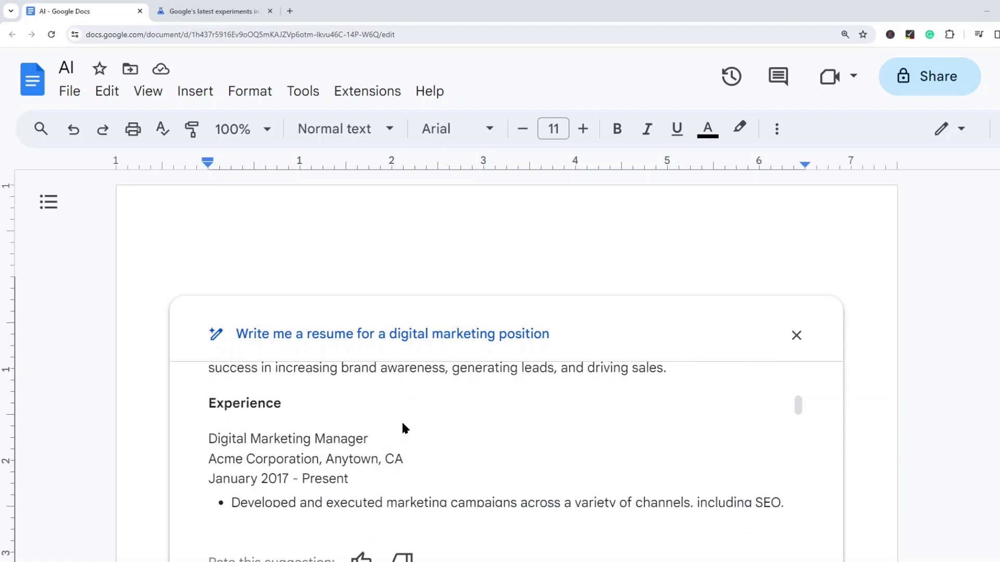
{"action": "scroll", "coordinate": [334, 417], "scroll_direction": "down", "scroll_amount": 5}
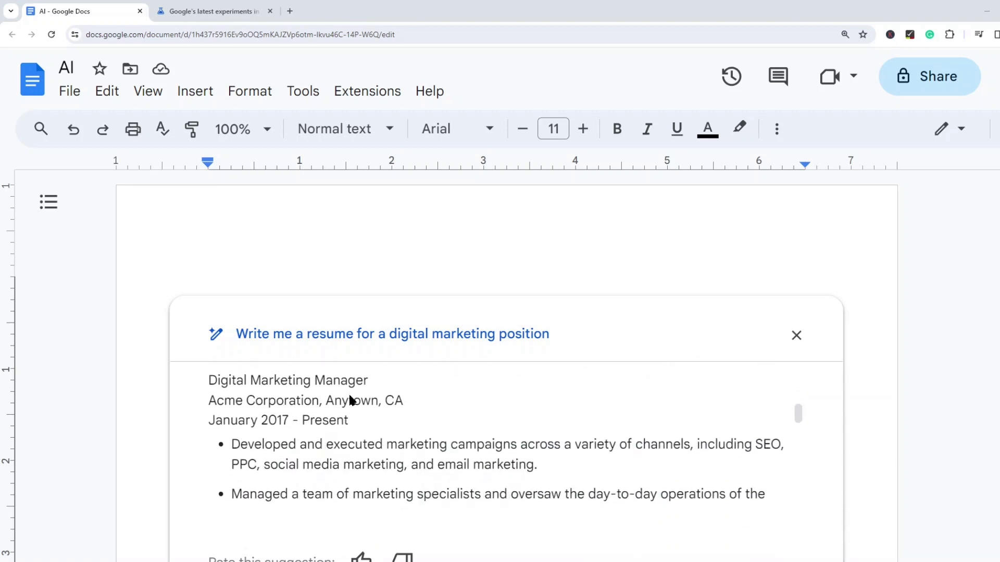
{"action": "scroll", "coordinate": [328, 419], "scroll_direction": "up", "scroll_amount": 2}
{"action": "scroll", "coordinate": [317, 417], "scroll_direction": "down", "scroll_amount": 5}
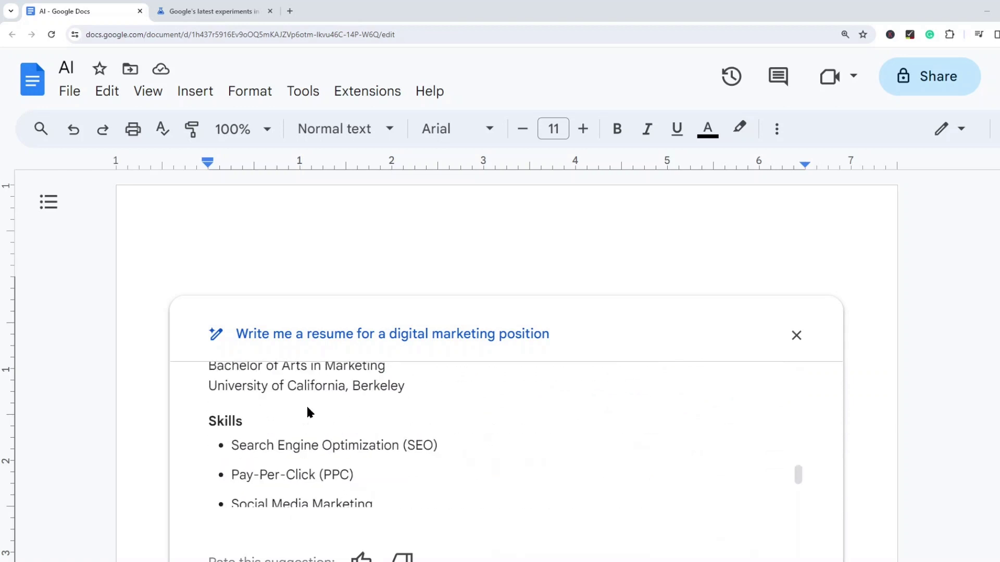
{"action": "scroll", "coordinate": [307, 411], "scroll_direction": "up", "scroll_amount": 5}
{"action": "scroll", "coordinate": [305, 423], "scroll_direction": "down", "scroll_amount": 5}
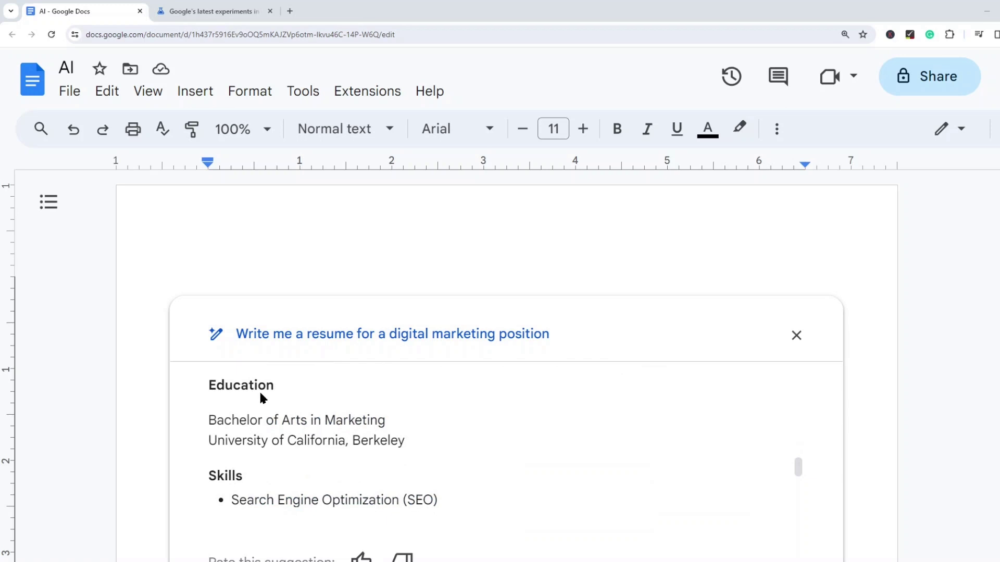
{"action": "scroll", "coordinate": [385, 437], "scroll_direction": "down", "scroll_amount": 6}
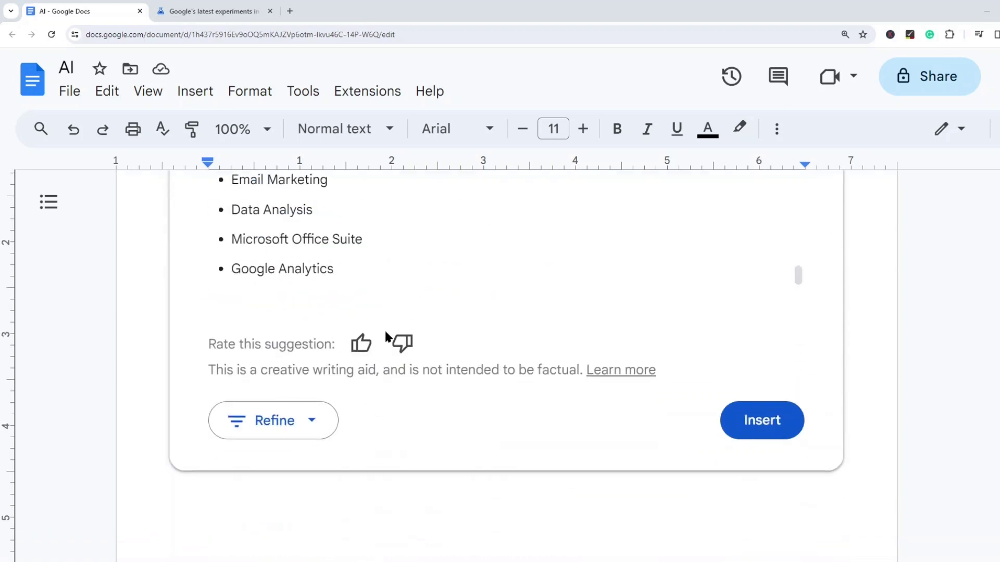
{"action": "scroll", "coordinate": [511, 339], "scroll_direction": "up", "scroll_amount": 4}
{"action": "scroll", "coordinate": [479, 462], "scroll_direction": "up", "scroll_amount": 5}
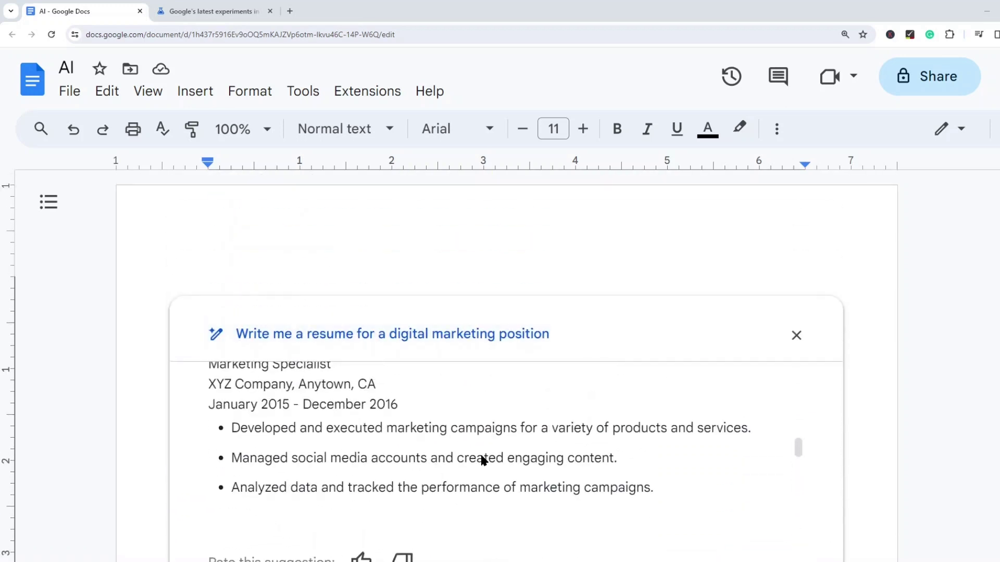
{"action": "scroll", "coordinate": [484, 460], "scroll_direction": "up", "scroll_amount": 5}
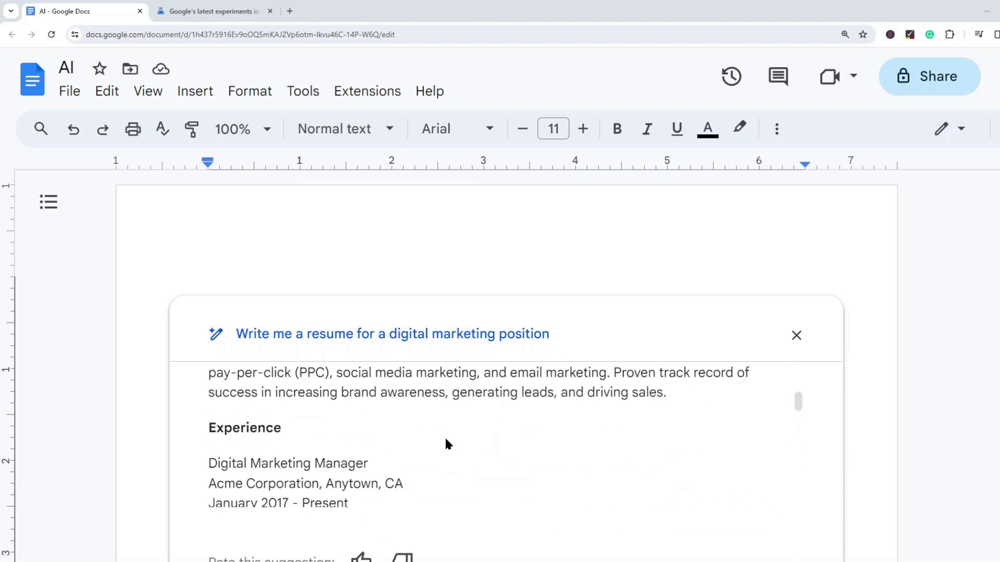
{"action": "scroll", "coordinate": [521, 448], "scroll_direction": "up", "scroll_amount": 3}
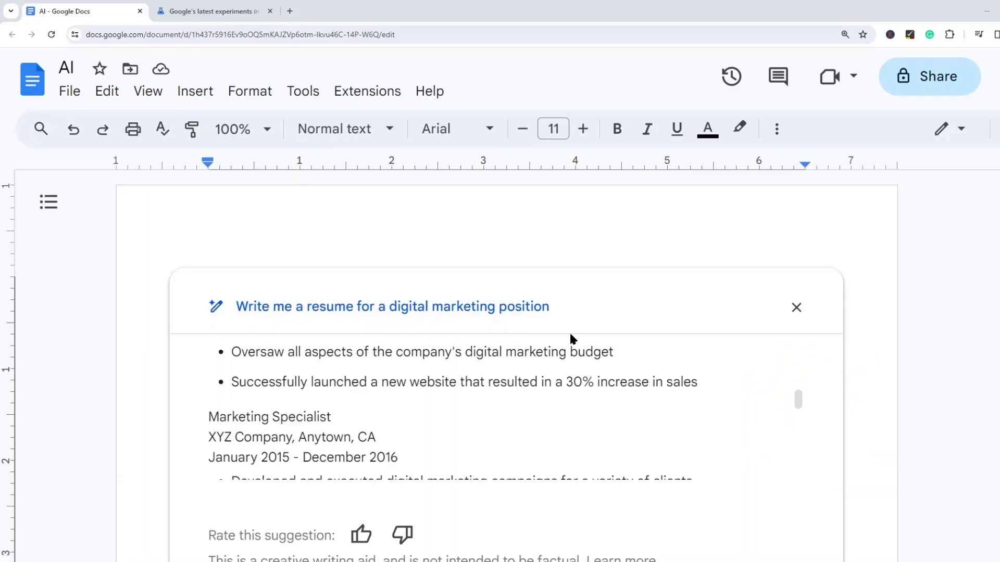
- Look over the résumé draft's Refine options (Tone, Summarize, Shorten), then insert the draft
{"action": "scroll", "coordinate": [570, 336], "scroll_direction": "down", "scroll_amount": 10}
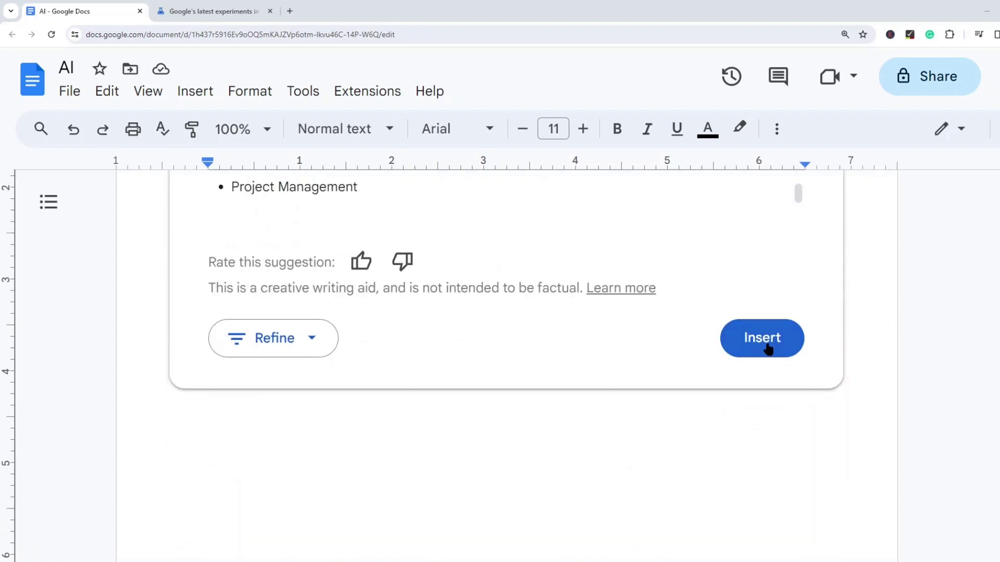
{"action": "scroll", "coordinate": [768, 348], "scroll_direction": "up", "scroll_amount": 2}
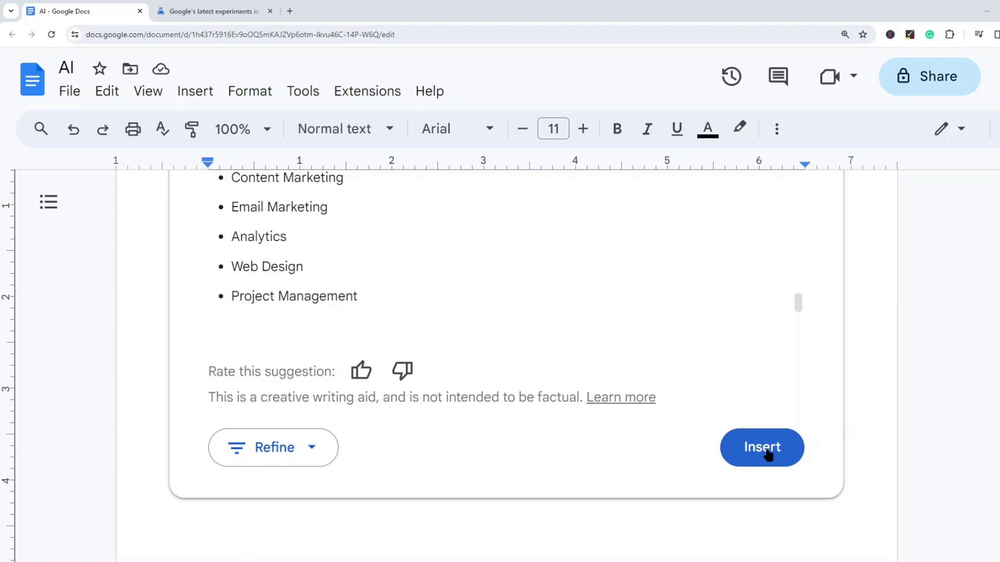
{"action": "left_click", "coordinate": [313, 448]}
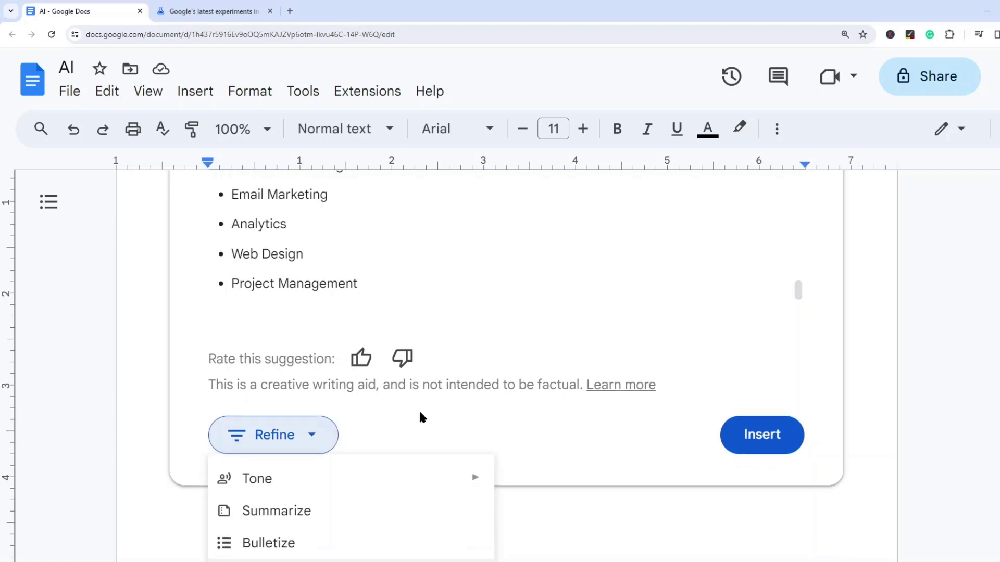
{"action": "mouse_move", "coordinate": [284, 384]}
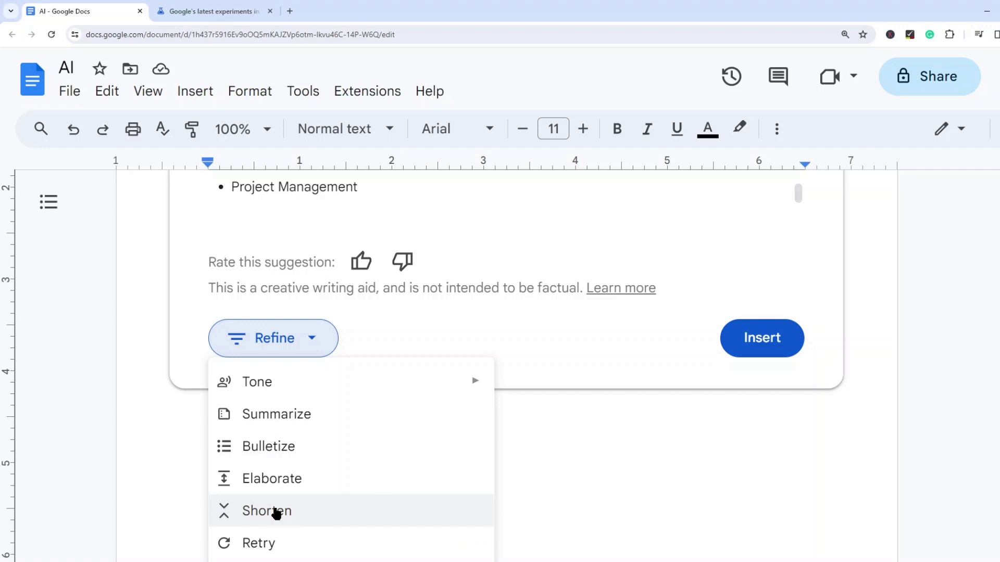
{"action": "scroll", "coordinate": [337, 459], "scroll_direction": "down", "scroll_amount": 2}
{"action": "scroll", "coordinate": [336, 457], "scroll_direction": "down", "scroll_amount": 1}
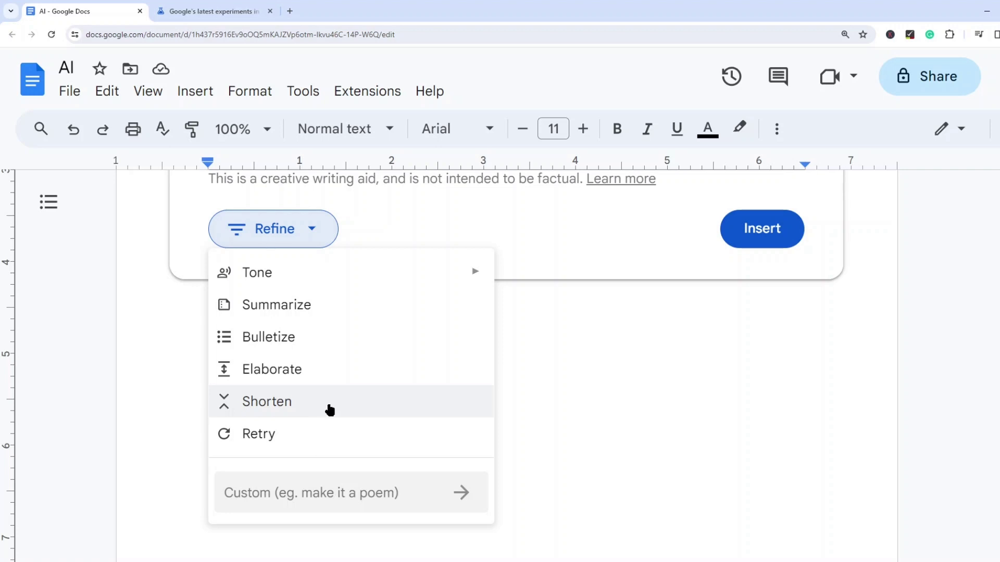
{"action": "scroll", "coordinate": [770, 350], "scroll_direction": "up", "scroll_amount": 1}
{"action": "left_click", "coordinate": [767, 293]}
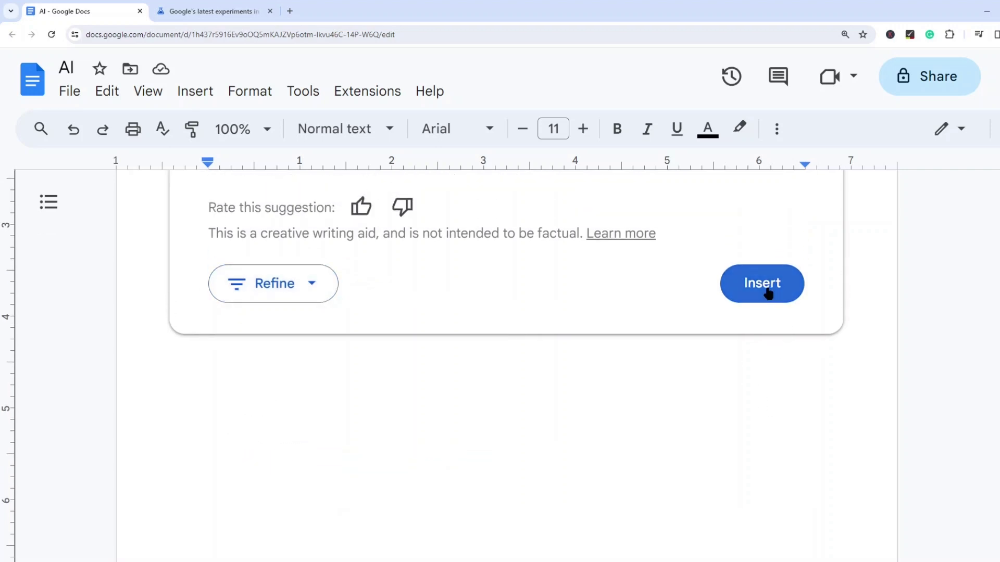
- Delete all the inserted résumé text and reopen Help me write on the empty page
{"action": "scroll", "coordinate": [619, 381], "scroll_direction": "up", "scroll_amount": 5}
{"action": "scroll", "coordinate": [618, 381], "scroll_direction": "up", "scroll_amount": 10}
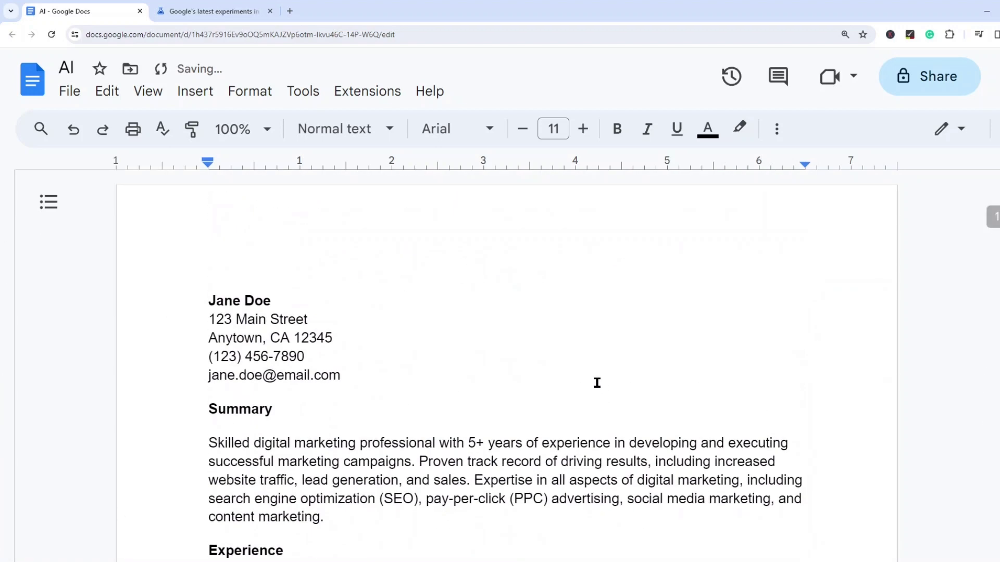
{"action": "scroll", "coordinate": [801, 338], "scroll_direction": "down", "scroll_amount": 6}
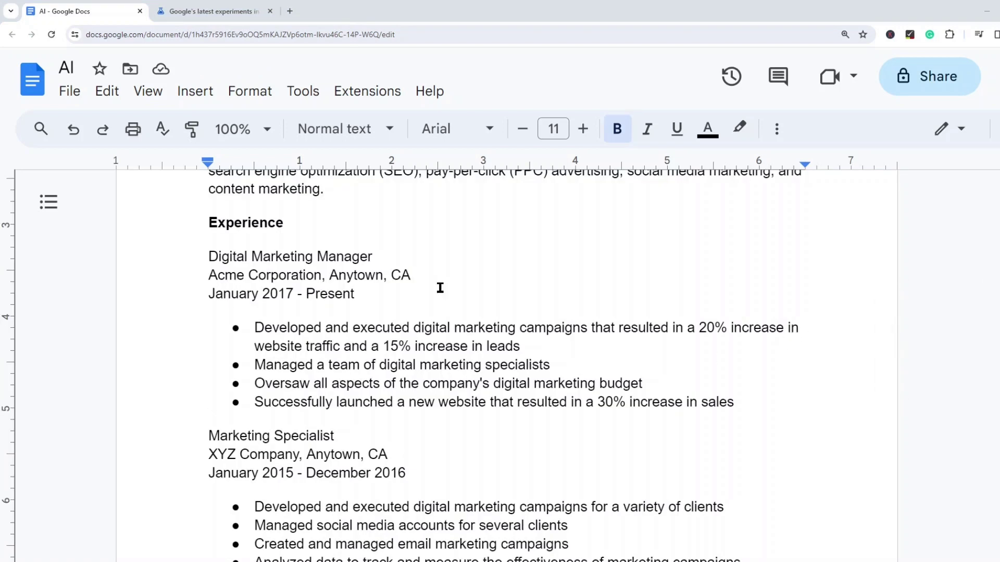
{"action": "double_click", "coordinate": [478, 273]}
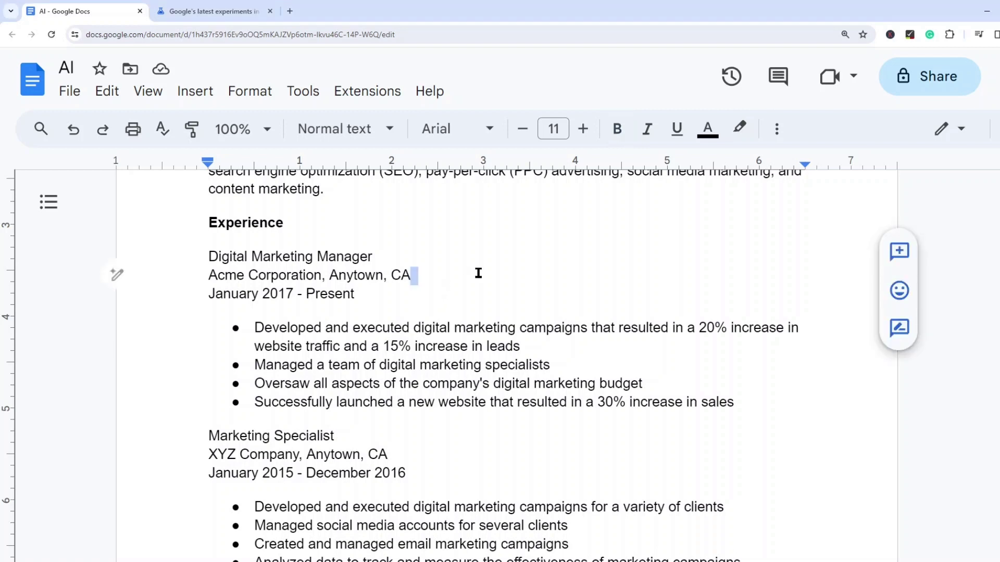
{"action": "key", "text": "ctrl+a"}
{"action": "key", "text": "BackSpace"}
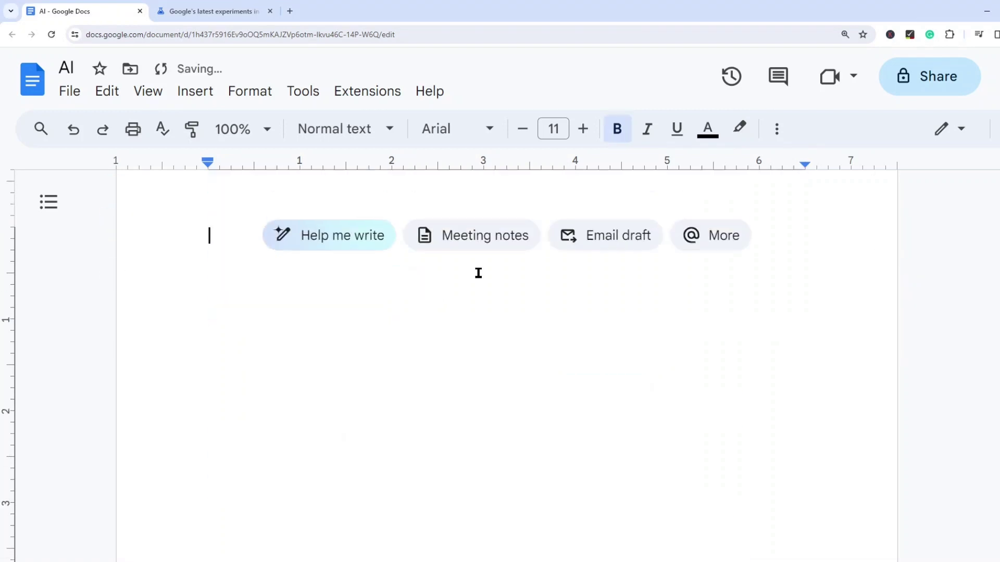
{"action": "left_click", "coordinate": [373, 232]}
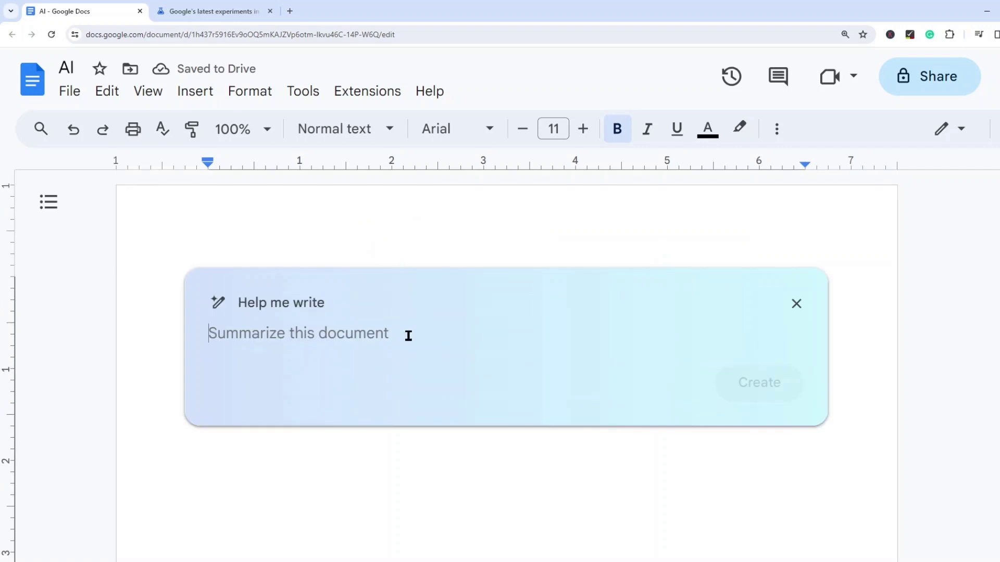
- Generate a letter from the prompt 'Write me a resignation letter' and read through it
{"action": "type", "text": "Write me a re"}
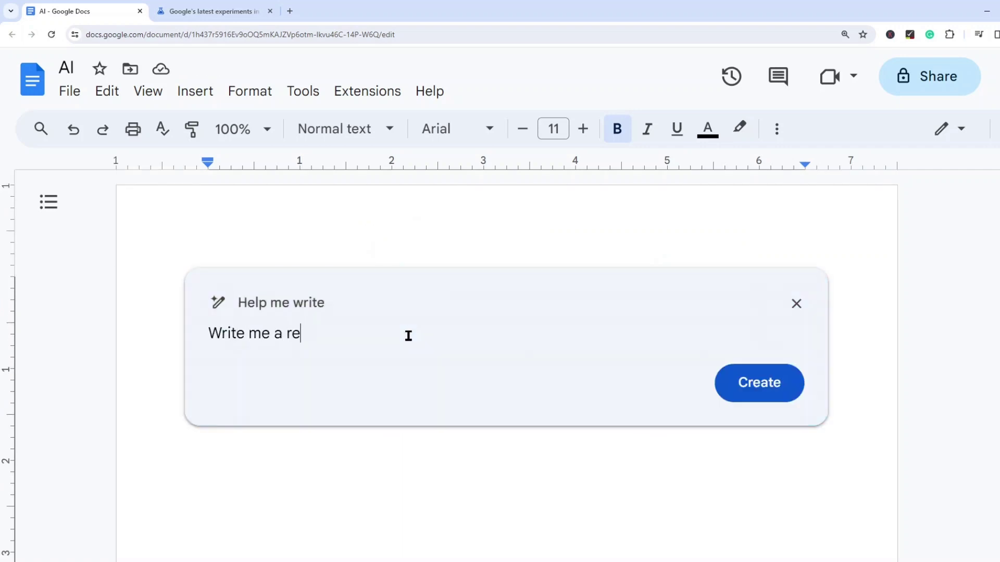
{"action": "type", "text": "signation lette"}
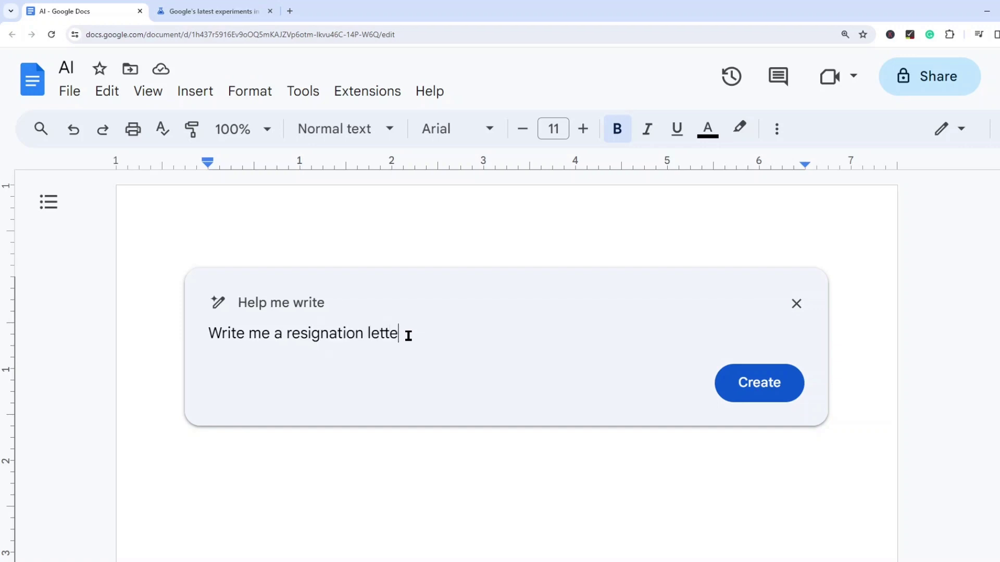
{"action": "type", "text": "r"}
{"action": "key", "text": "Return"}
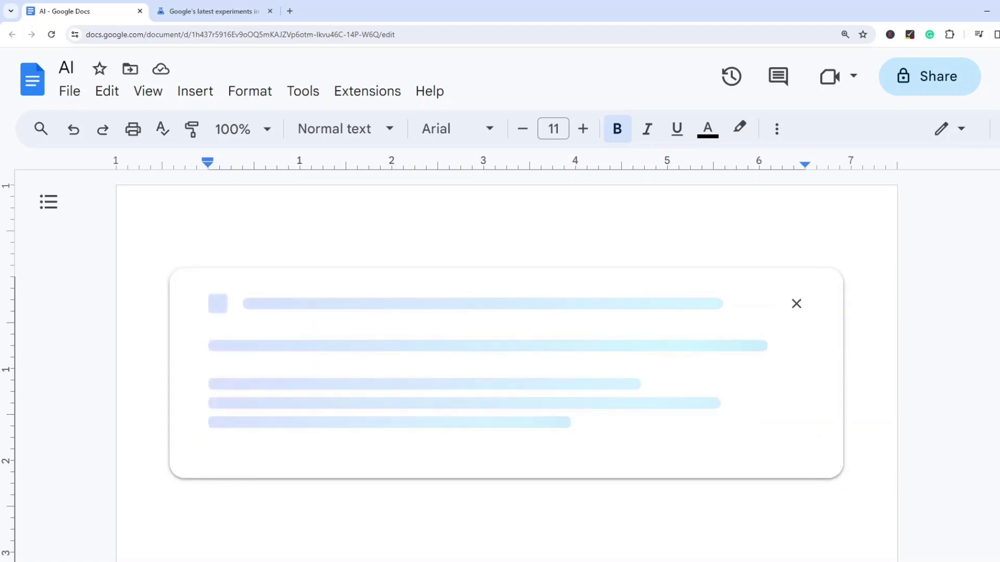
{"action": "scroll", "coordinate": [484, 382], "scroll_direction": "down", "scroll_amount": 3}
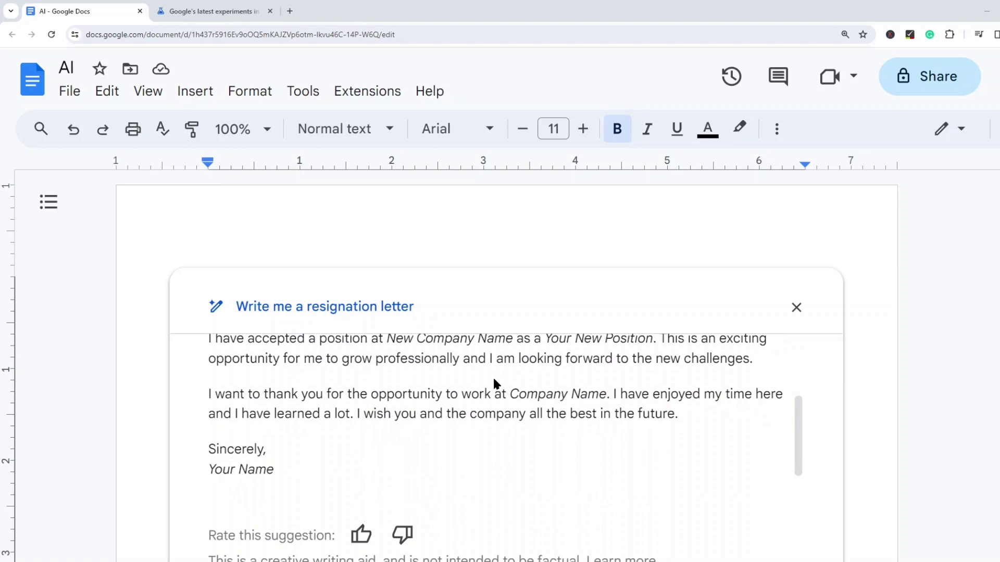
{"action": "scroll", "coordinate": [479, 359], "scroll_direction": "down", "scroll_amount": 2}
{"action": "scroll", "coordinate": [484, 350], "scroll_direction": "up", "scroll_amount": 3}
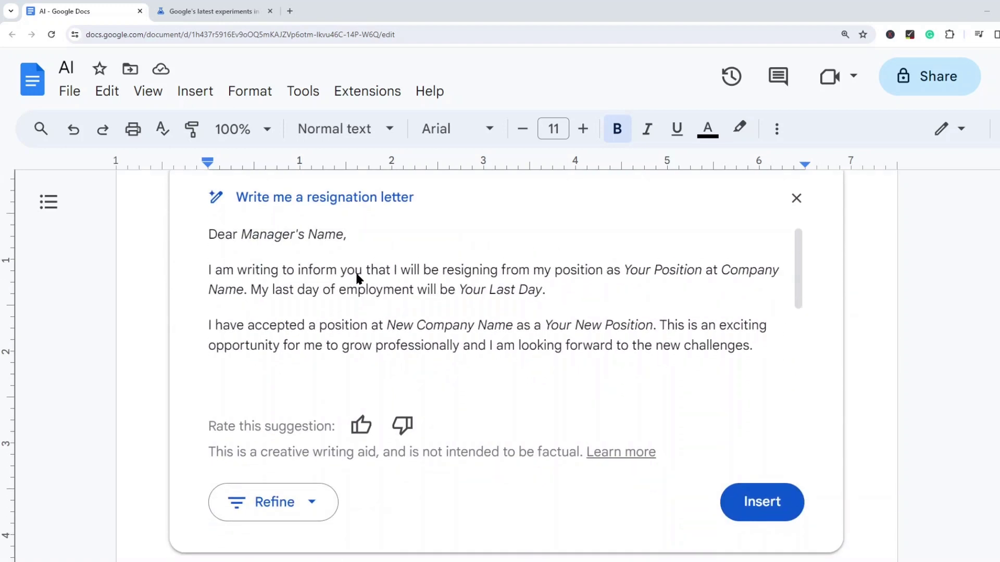
{"action": "scroll", "coordinate": [333, 292], "scroll_direction": "down", "scroll_amount": 1}
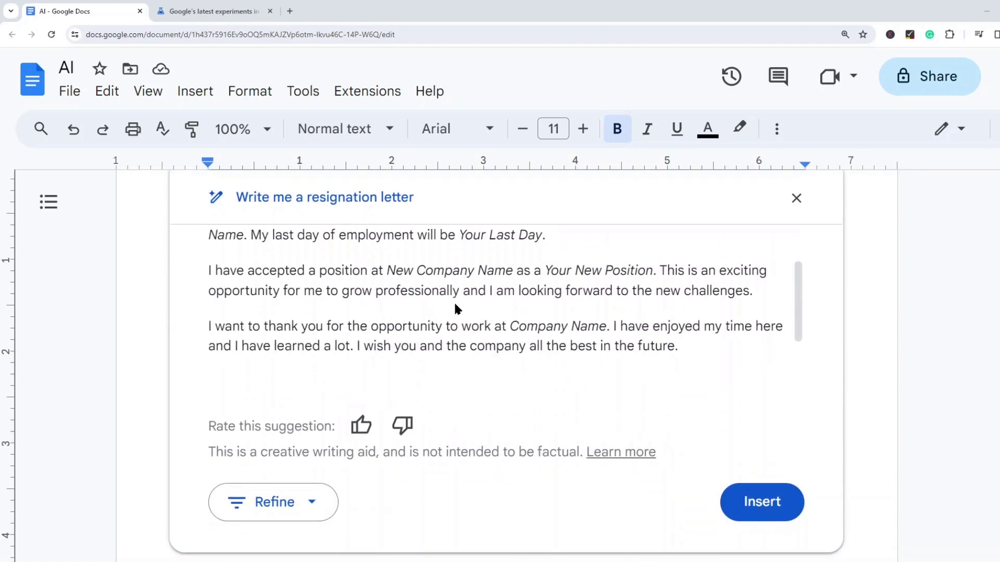
{"action": "scroll", "coordinate": [374, 330], "scroll_direction": "down", "scroll_amount": 1}
{"action": "scroll", "coordinate": [524, 327], "scroll_direction": "up", "scroll_amount": 4}
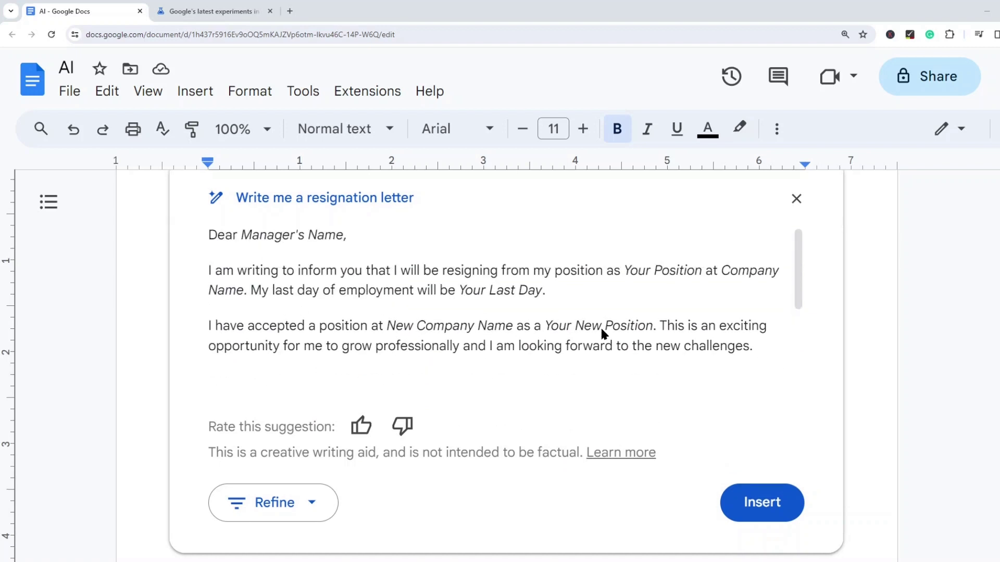
- Clear the old resignation letter request from the Help me write prompt
{"action": "left_click", "coordinate": [239, 307]}
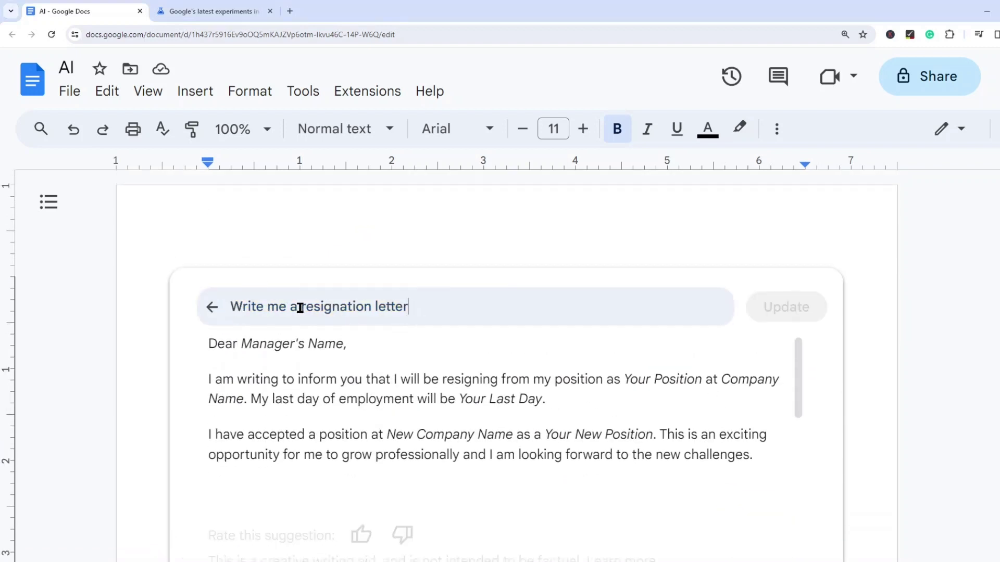
{"action": "left_click_drag", "start_coordinate": [469, 302], "coordinate": [161, 306]}
{"action": "left_click", "coordinate": [310, 303]}
{"action": "triple_click", "coordinate": [351, 308]}
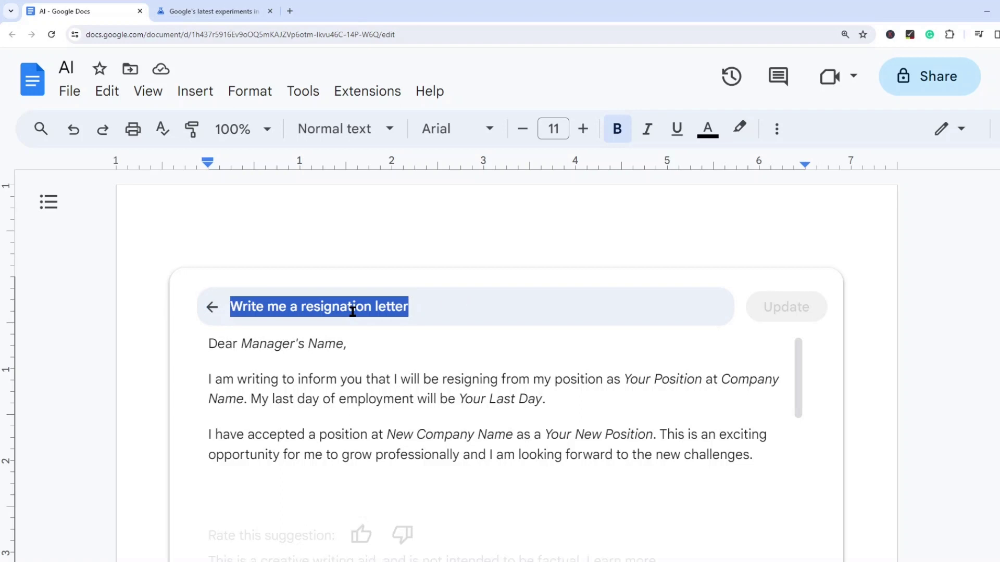
{"action": "left_click", "coordinate": [430, 310]}
{"action": "left_click_drag", "start_coordinate": [431, 309], "coordinate": [211, 307]}
{"action": "key", "text": "BackSpace"}
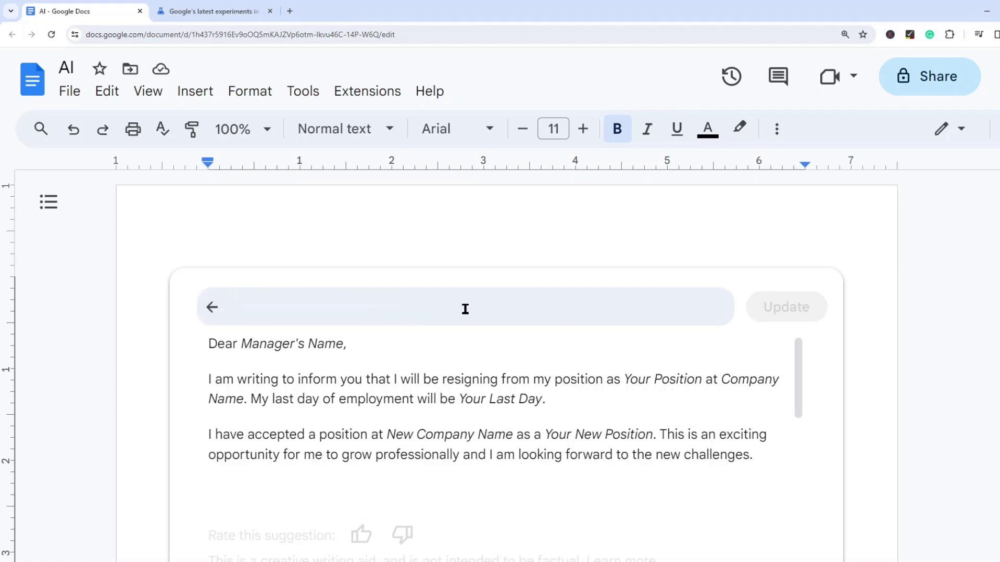
- Update with 'Write me an email ad on my new course on "how to pet a dog"' and review it
{"action": "type", "text": "Write me"}
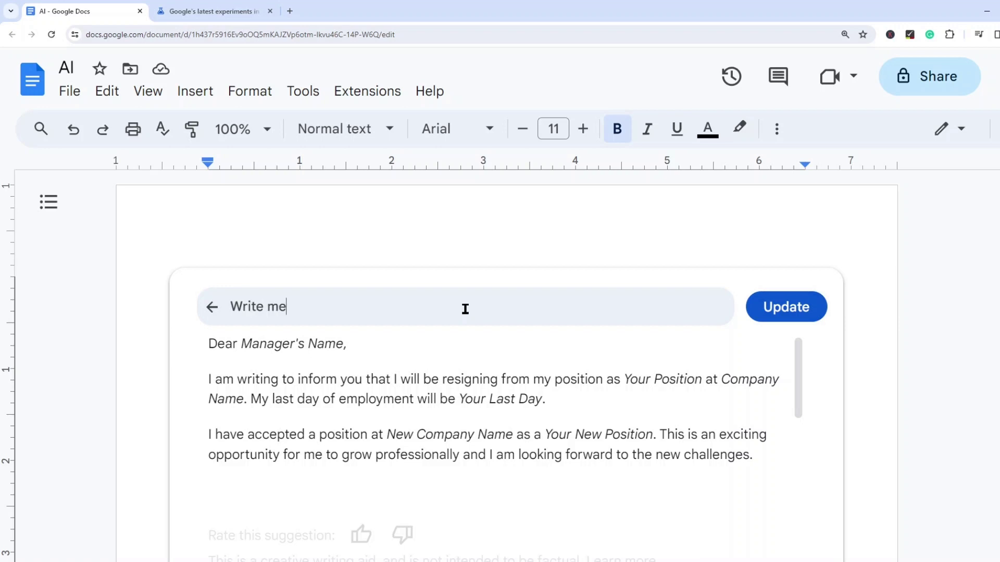
{"action": "type", "text": " an email ad o"}
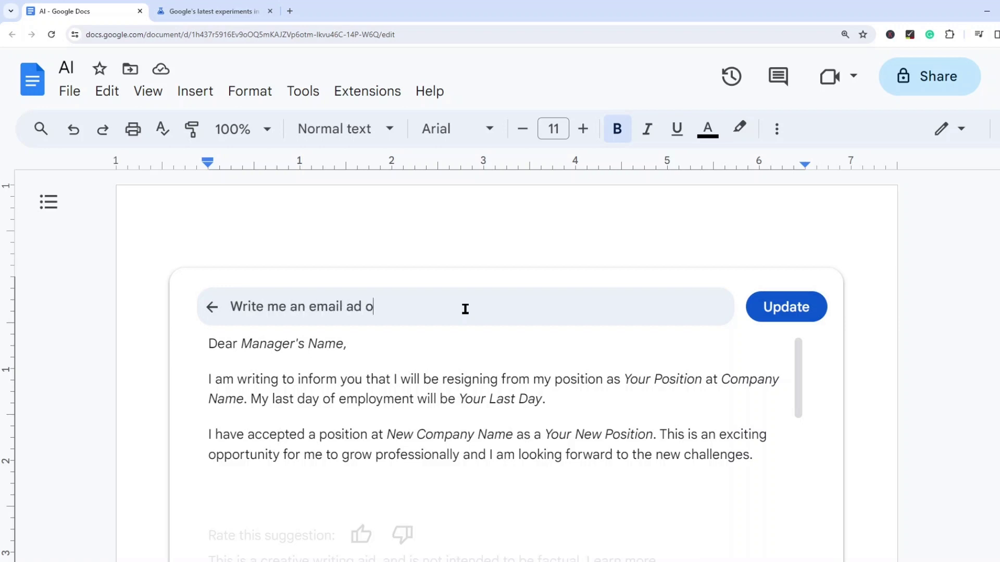
{"action": "type", "text": "n my new course on \"how to "}
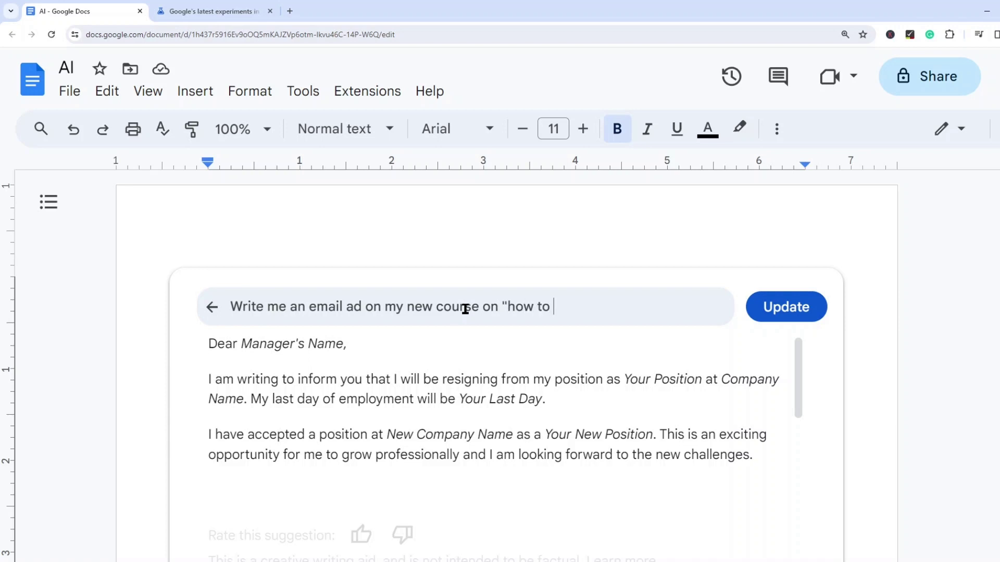
{"action": "type", "text": "pet a dog\""}
{"action": "left_click", "coordinate": [818, 299]}
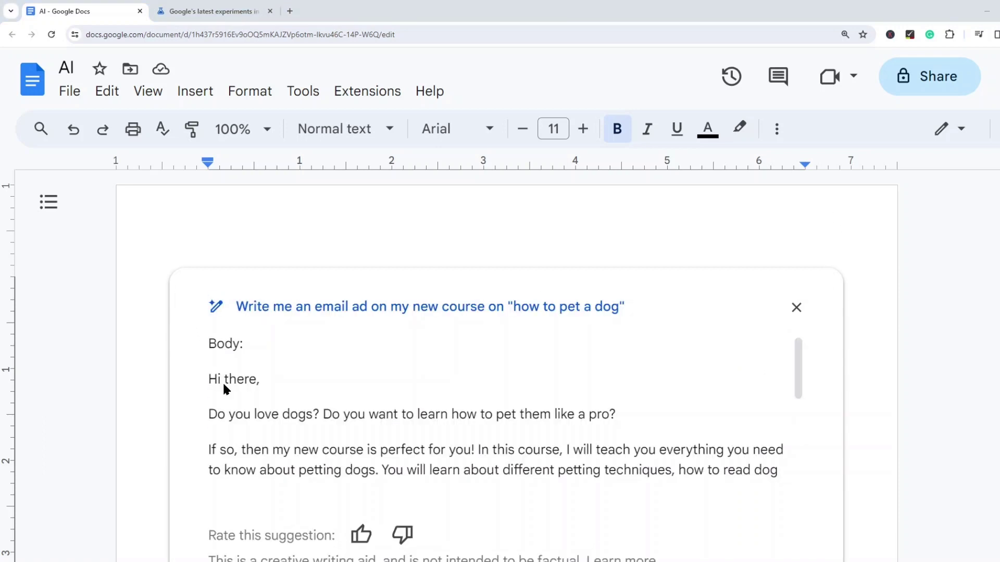
{"action": "scroll", "coordinate": [255, 364], "scroll_direction": "down", "scroll_amount": 1}
{"action": "scroll", "coordinate": [245, 385], "scroll_direction": "up", "scroll_amount": 1}
{"action": "scroll", "coordinate": [386, 446], "scroll_direction": "down", "scroll_amount": 1}
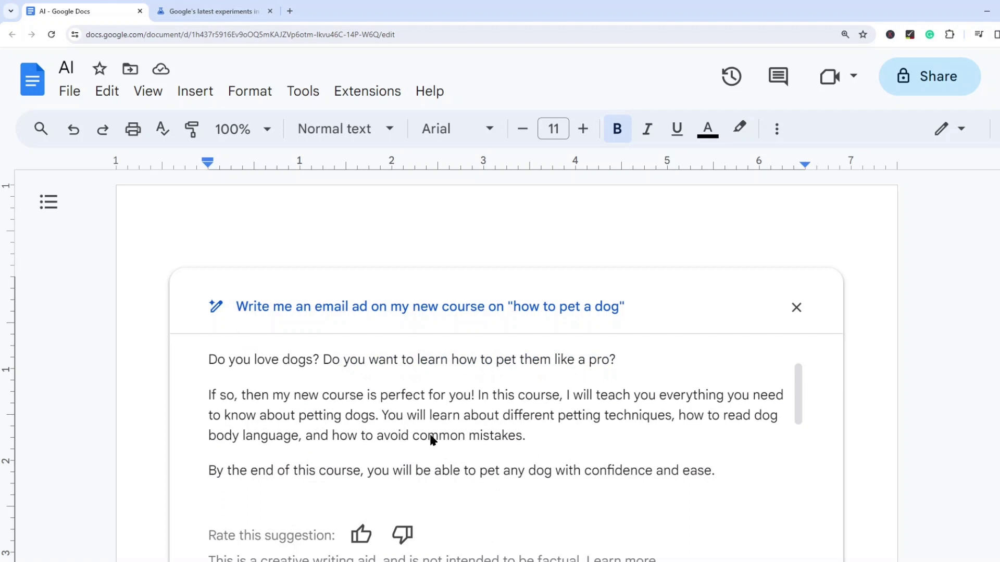
{"action": "scroll", "coordinate": [389, 409], "scroll_direction": "down", "scroll_amount": 2}
{"action": "scroll", "coordinate": [412, 415], "scroll_direction": "up", "scroll_amount": 1}
{"action": "scroll", "coordinate": [411, 415], "scroll_direction": "up", "scroll_amount": 1}
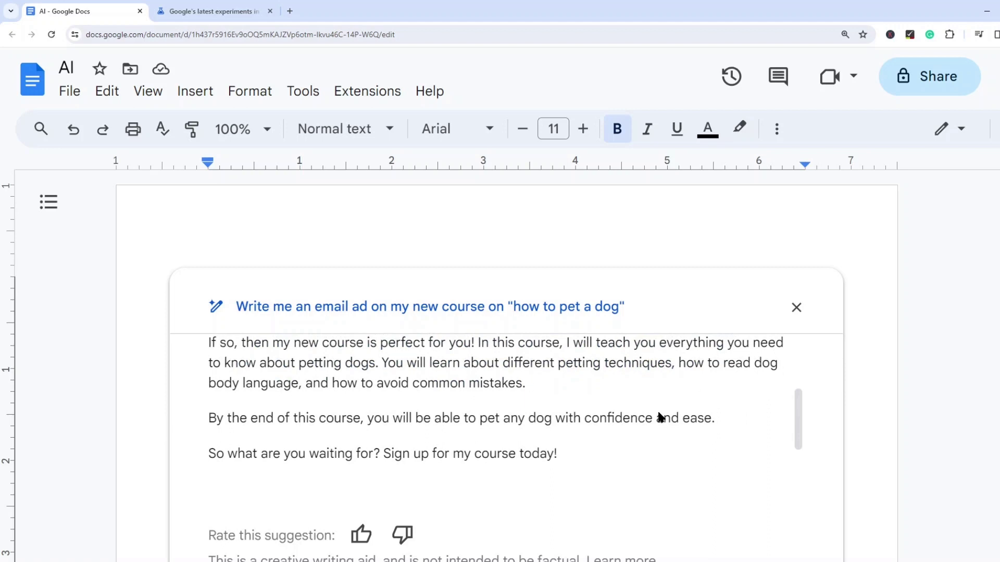
{"action": "scroll", "coordinate": [587, 408], "scroll_direction": "down", "scroll_amount": 2}
{"action": "scroll", "coordinate": [515, 448], "scroll_direction": "up", "scroll_amount": 4}
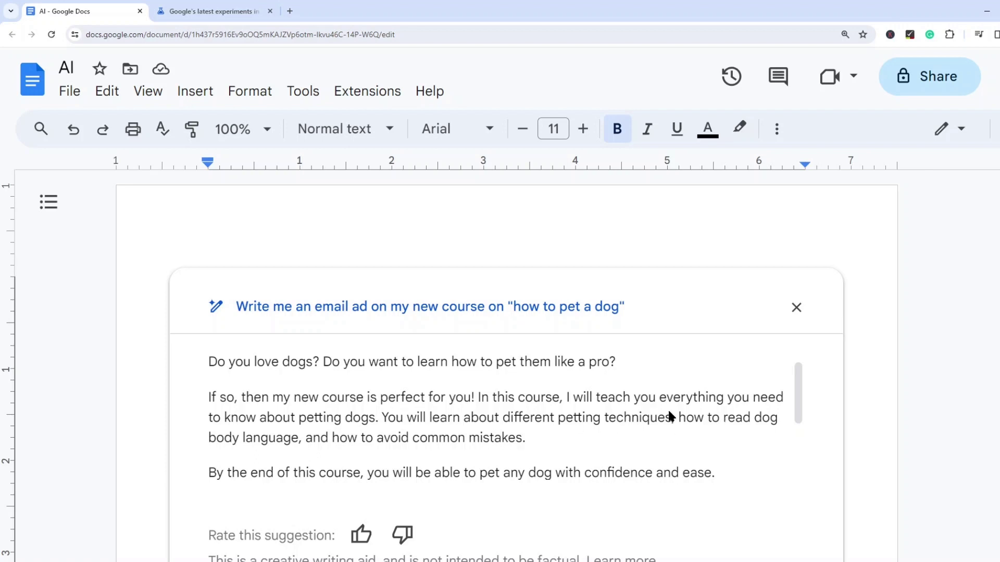
{"action": "scroll", "coordinate": [495, 417], "scroll_direction": "up", "scroll_amount": 1}
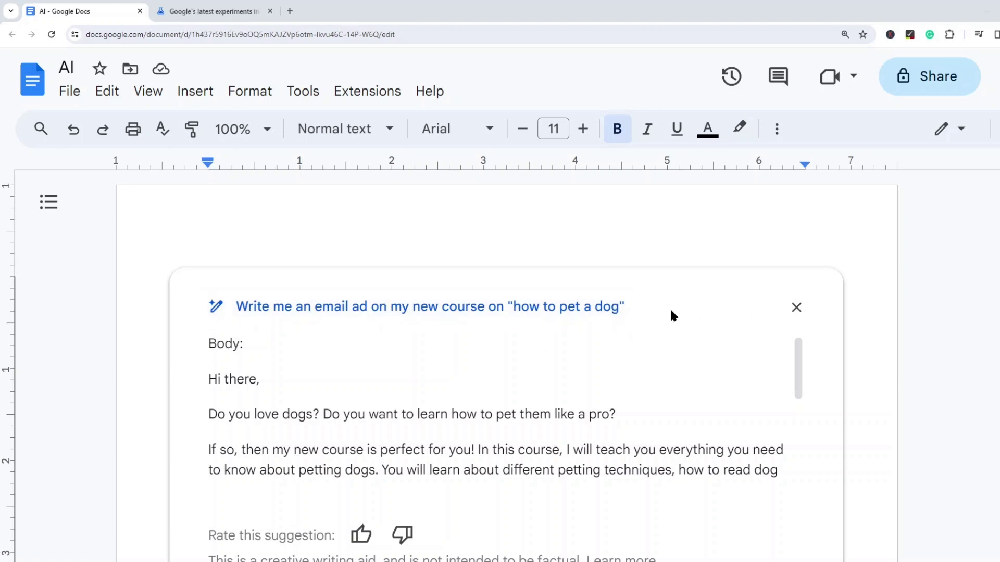
- Delete the email ad prompt text from the Help me write box
{"action": "left_click", "coordinate": [626, 305]}
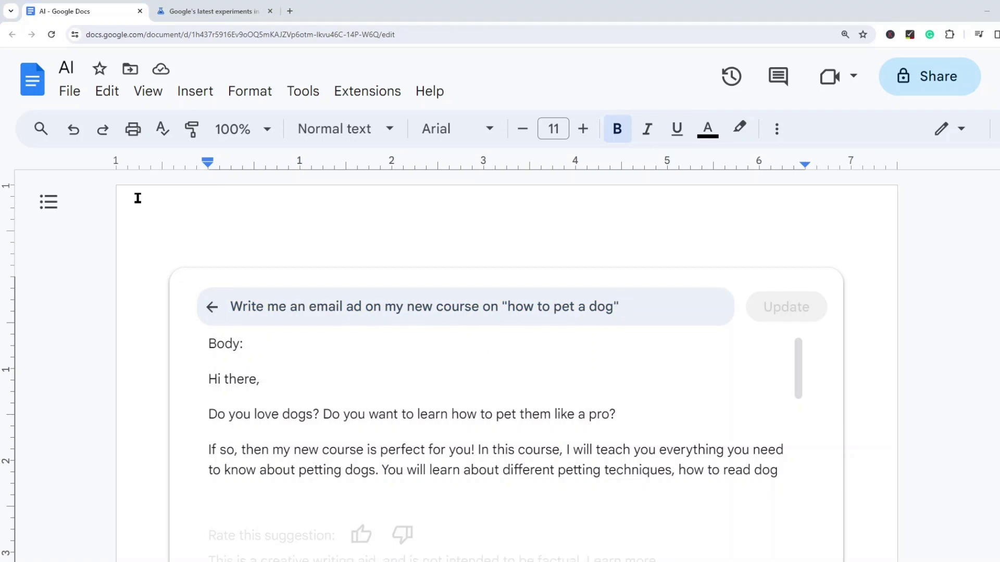
{"action": "left_click_drag", "start_coordinate": [654, 308], "coordinate": [141, 312]}
{"action": "left_click", "coordinate": [312, 281]}
{"action": "left_click_drag", "start_coordinate": [650, 308], "coordinate": [408, 292]}
{"action": "key", "text": "BackSpace"}
- Submit a short story prompt about hero Matt's quest to pet a dog despite an evil villain
{"action": "type", "text": "W"}
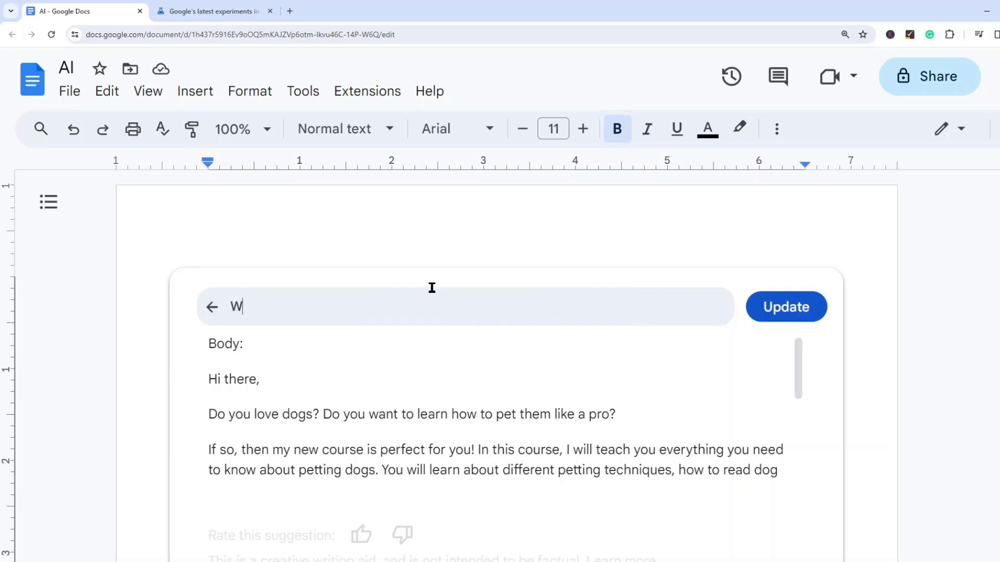
{"action": "type", "text": "rite me a short s"}
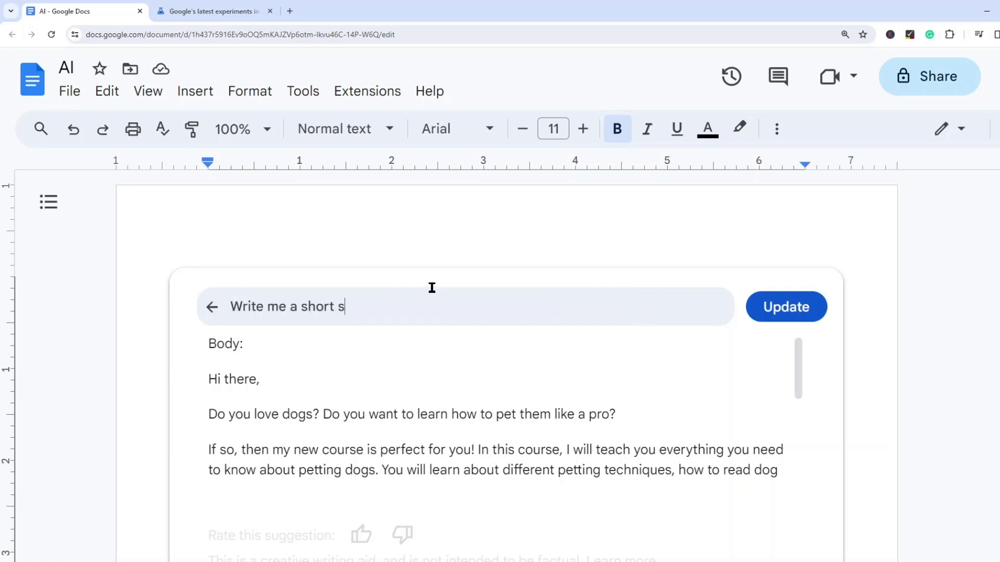
{"action": "type", "text": "tory about a hero named Matt "}
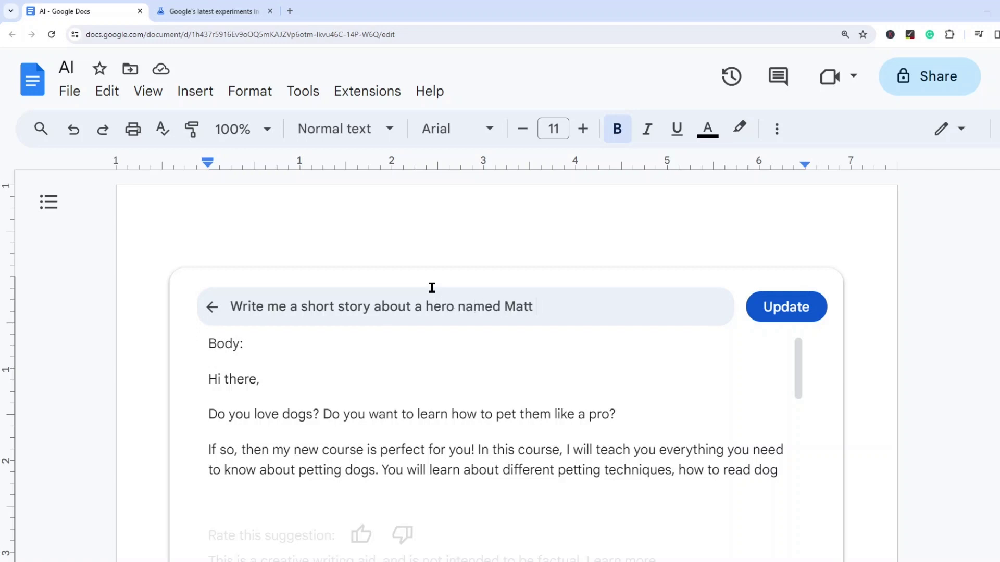
{"action": "type", "text": "who is on a quest"}
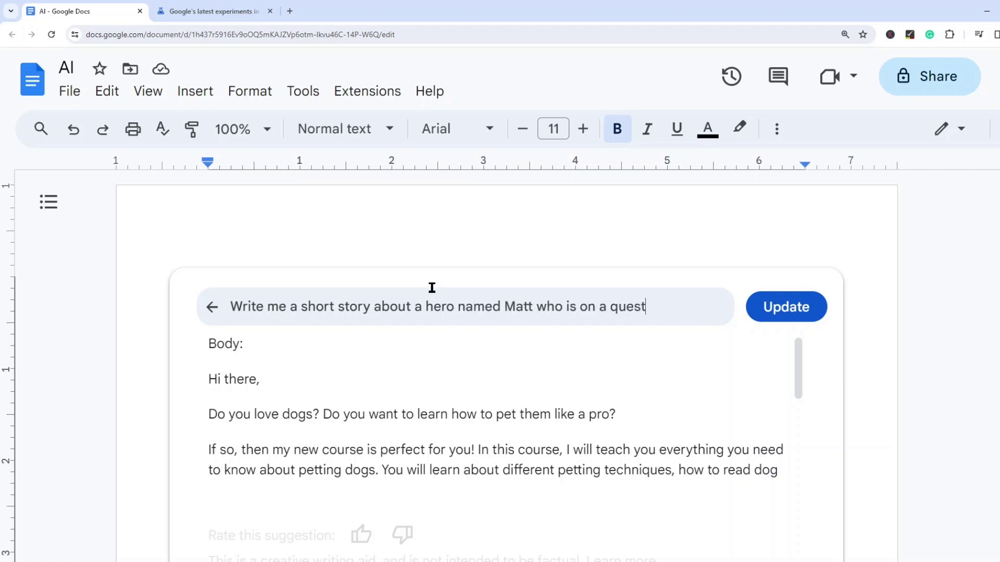
{"action": "type", "text": " to pet a dog "}
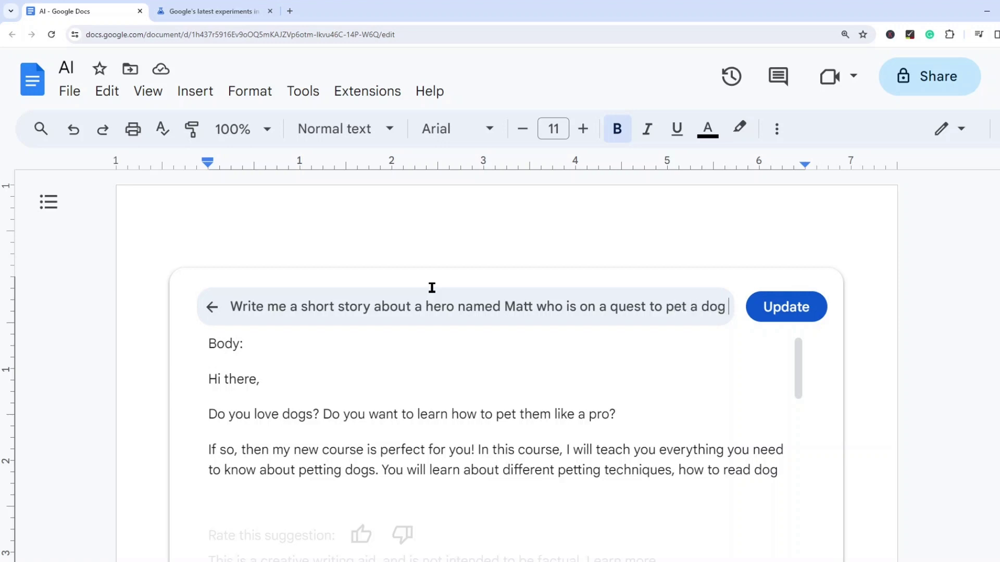
{"action": "type", "text": "and evi"}
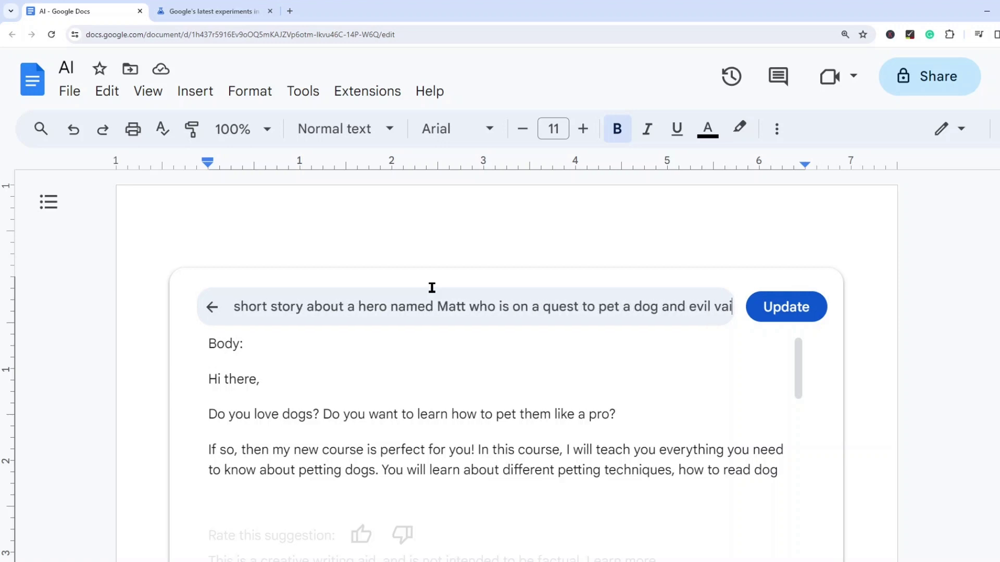
{"action": "type", "text": "l villain "}
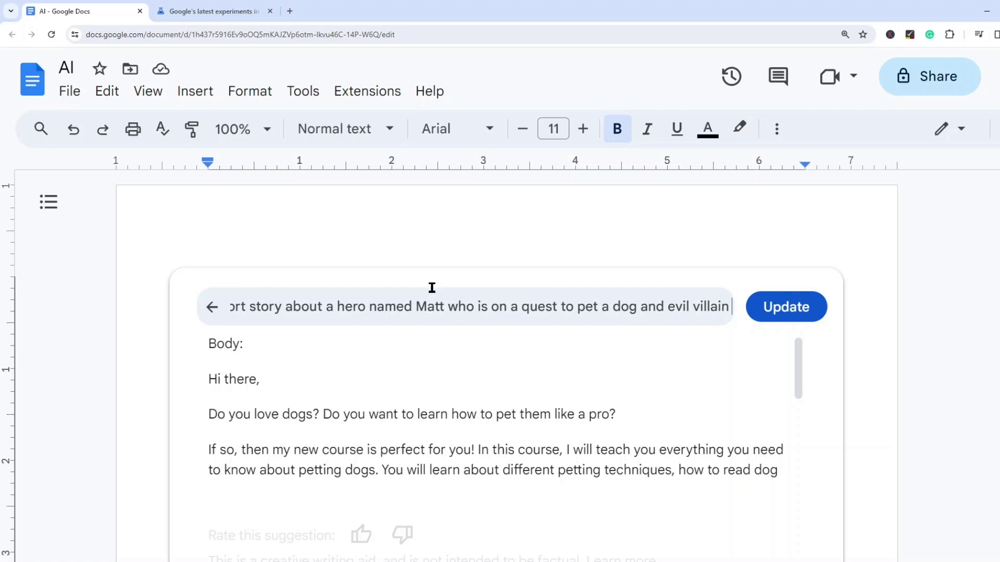
{"action": "type", "text": "that wants to prevent"}
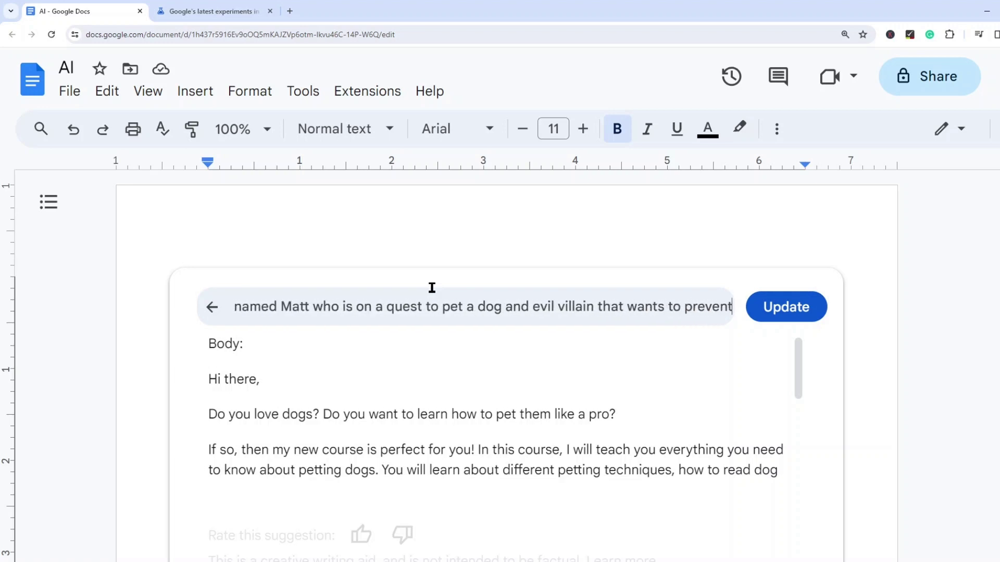
{"action": "type", "text": " Matt from d oing so"}
{"action": "key", "text": "BackSpace"}
{"action": "key", "text": "BackSpace"}
{"action": "key", "text": "BackSpace"}
{"action": "key", "text": "BackSpace"}
{"action": "key", "text": "BackSpace"}
{"action": "key", "text": "BackSpace"}
{"action": "key", "text": "BackSpace"}
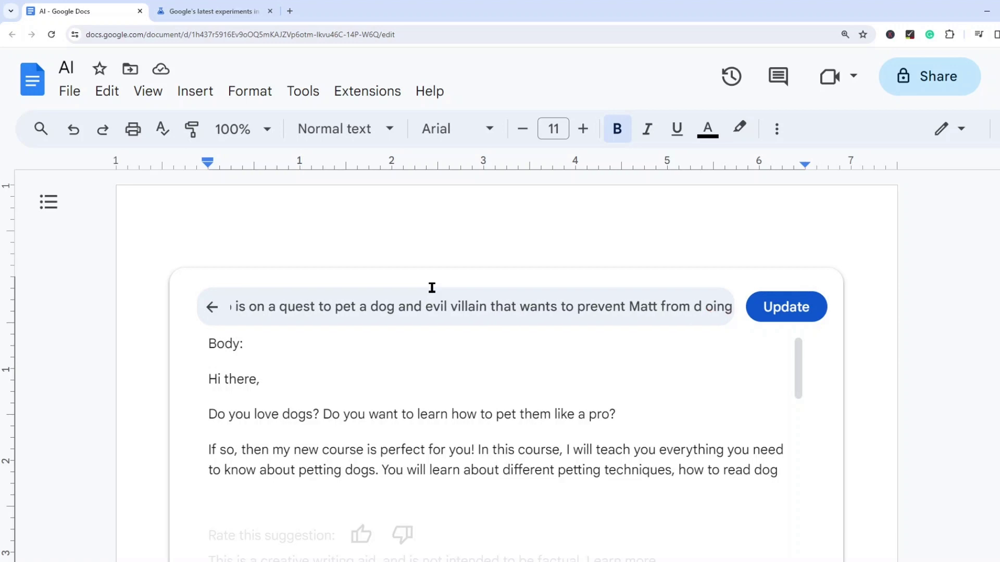
{"action": "type", "text": "oing so"}
{"action": "key", "text": "Return"}
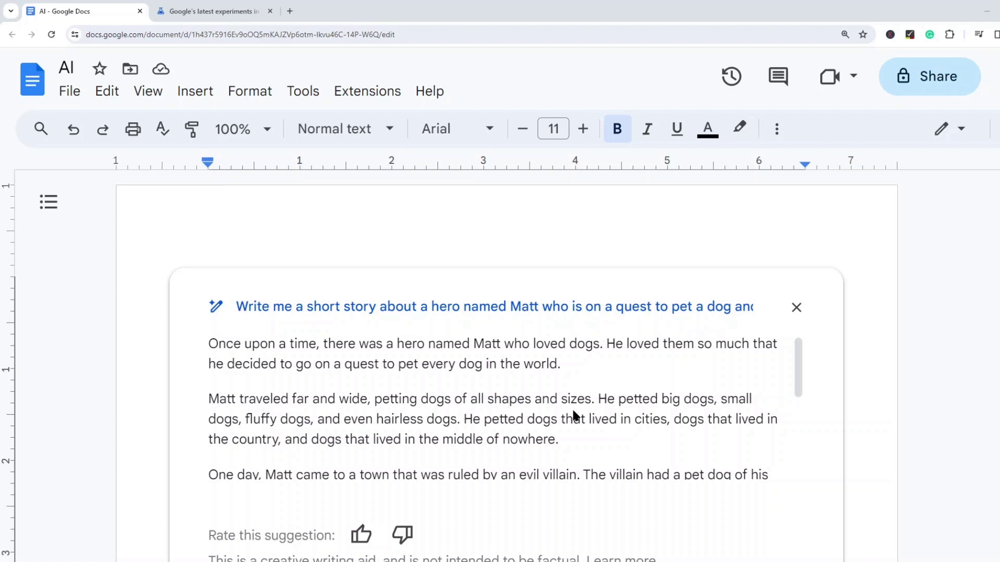
- Scroll through the generated story about Matt and the villain's dog, down to Insert and back
{"action": "scroll", "coordinate": [571, 402], "scroll_direction": "down", "scroll_amount": 1}
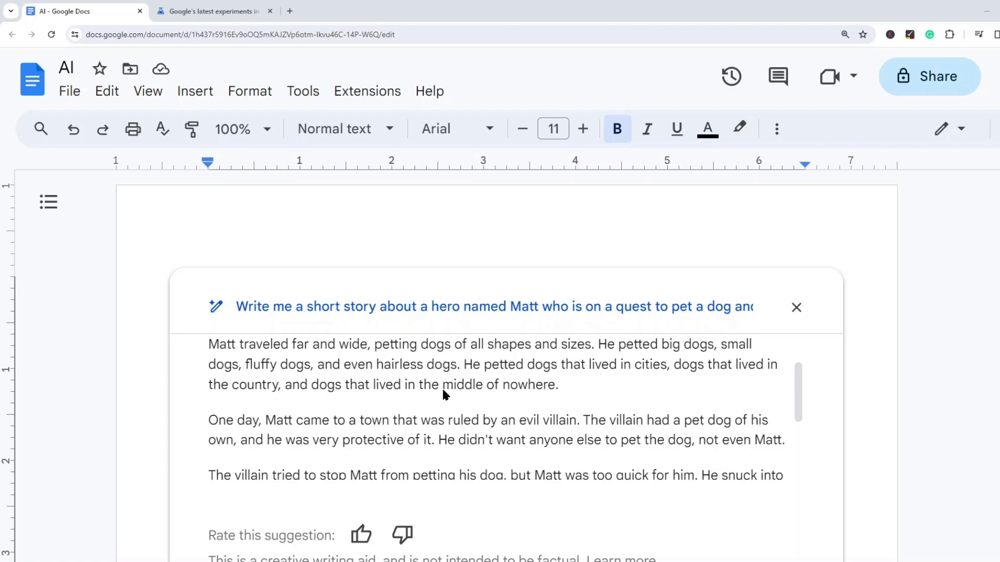
{"action": "scroll", "coordinate": [250, 435], "scroll_direction": "down", "scroll_amount": 1}
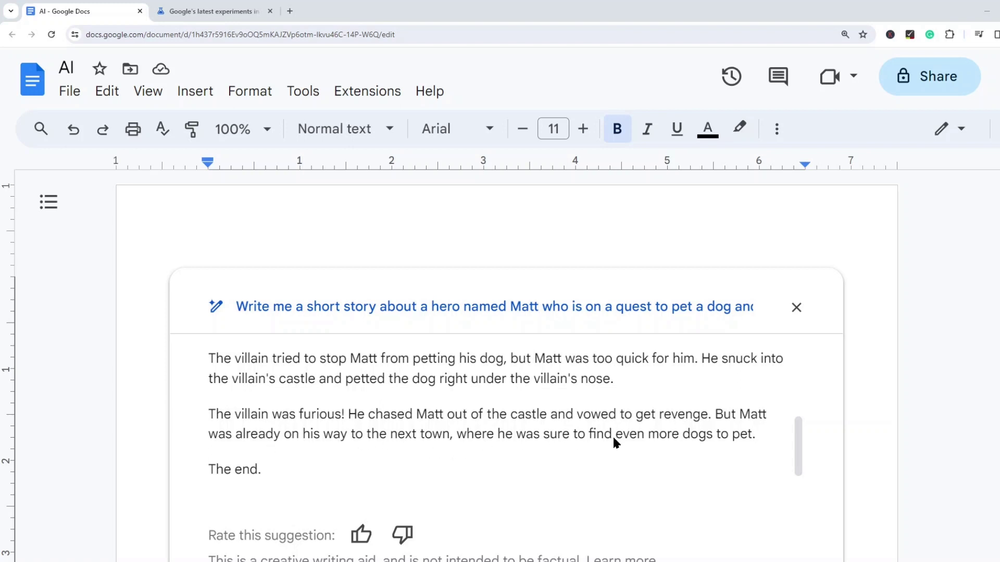
{"action": "scroll", "coordinate": [708, 429], "scroll_direction": "down", "scroll_amount": 2}
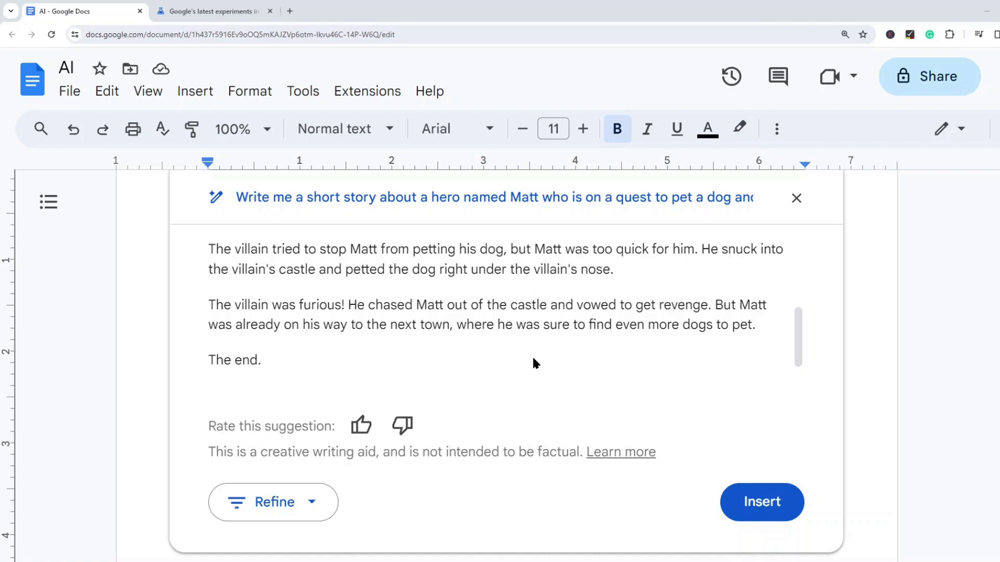
{"action": "scroll", "coordinate": [532, 355], "scroll_direction": "up", "scroll_amount": 5}
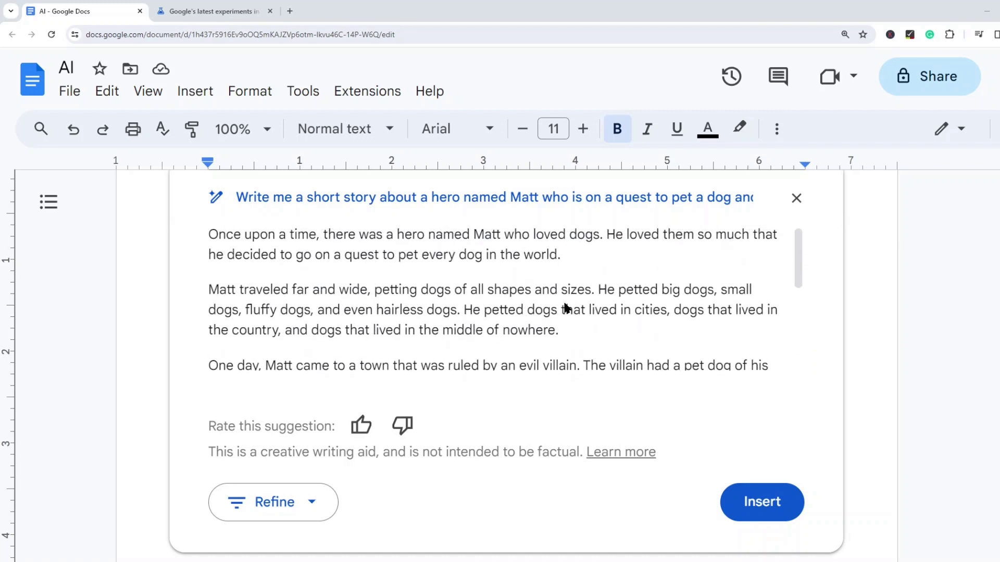